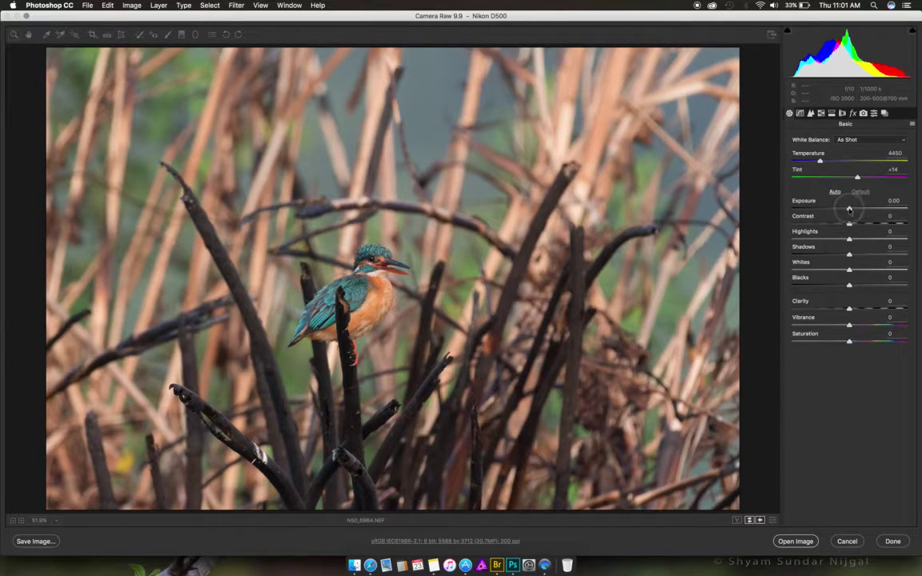
# - Set the photo's exposure to -0.30 and its contrast to +1 in the raw settings
pyautogui.moveTo(850, 210); pyautogui.dragTo(847, 209)
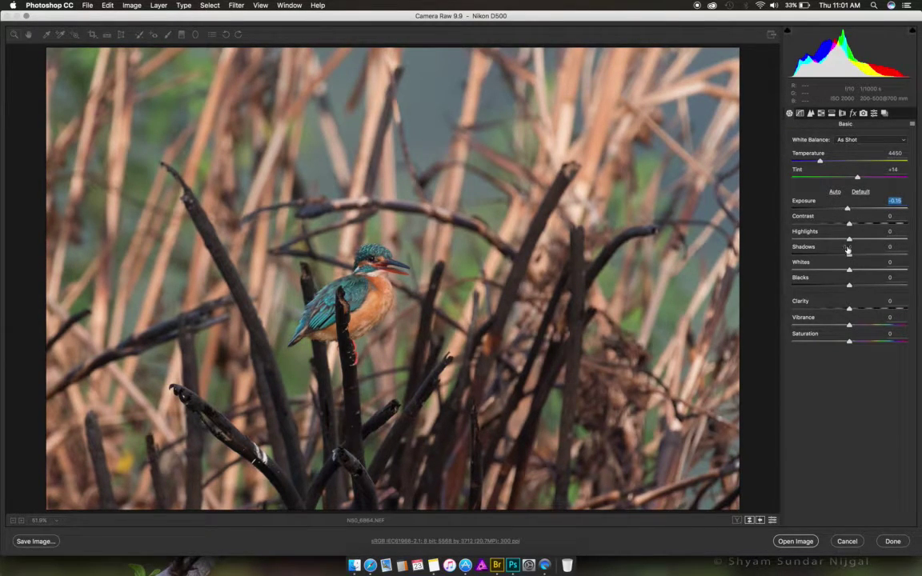
pyautogui.moveTo(848, 209); pyautogui.dragTo(850, 226)
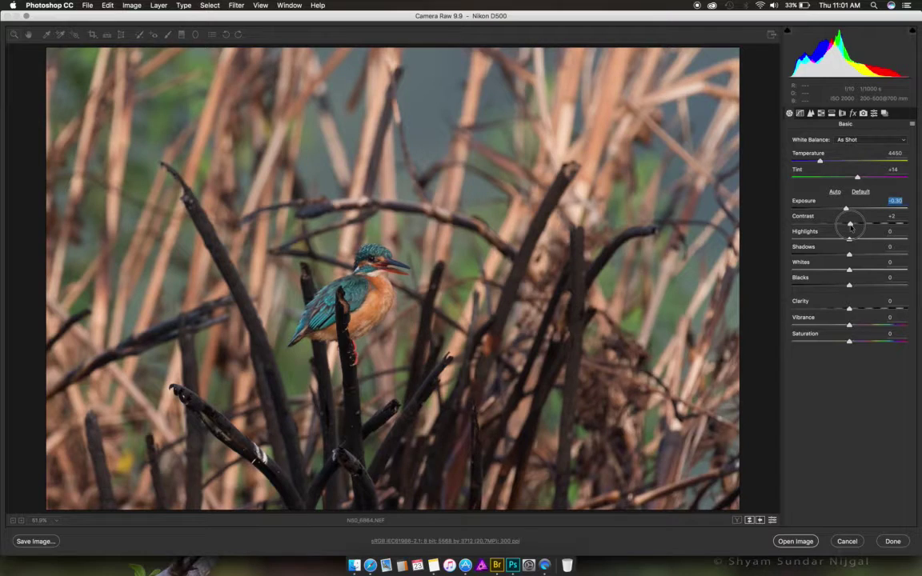
pyautogui.click(850, 225)
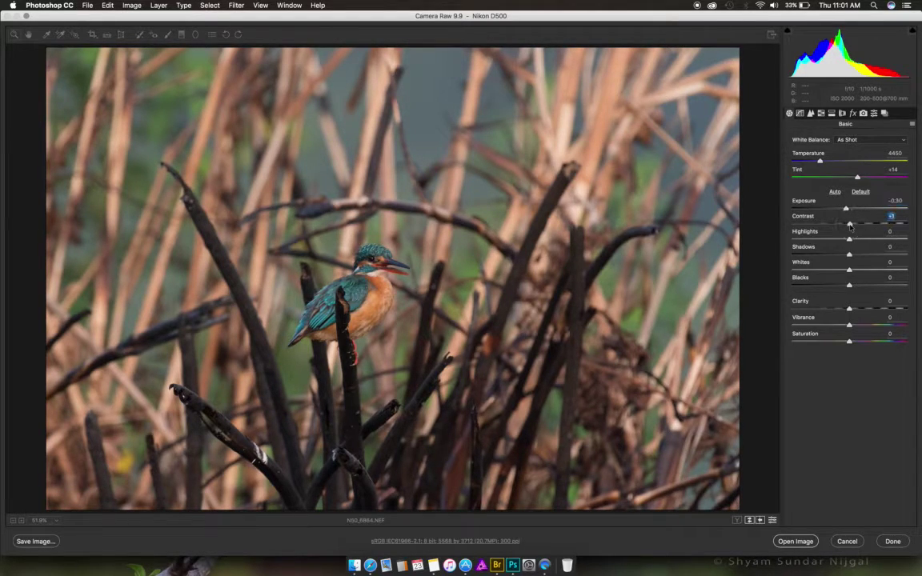
# - Lower the photo's blacks to -2
pyautogui.click(850, 286)
pyautogui.moveTo(849, 285); pyautogui.dragTo(847, 286)
pyautogui.moveTo(850, 287); pyautogui.dragTo(849, 286)
# - Apply a Dehaze amount of +2 to the kingfisher photo
pyautogui.click(852, 113)
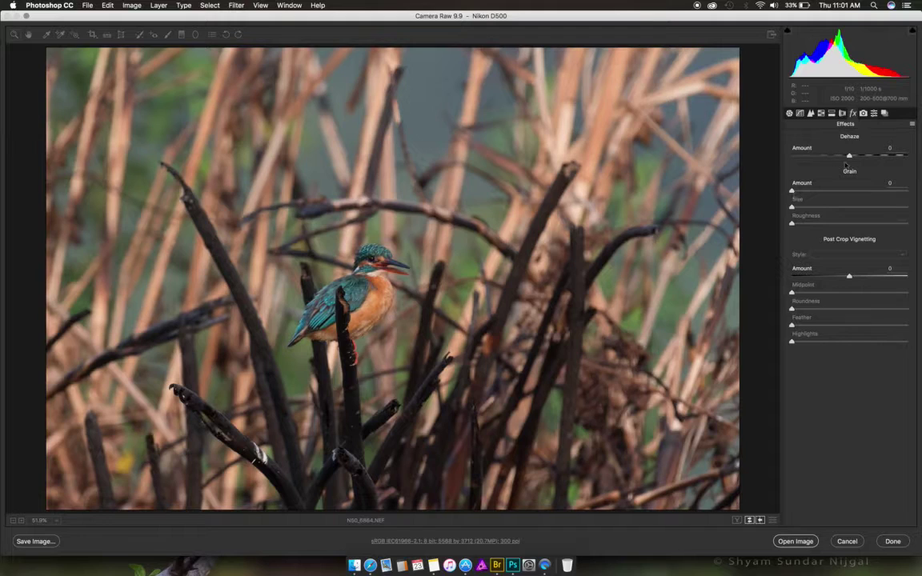
pyautogui.click(850, 156)
pyautogui.moveTo(850, 157); pyautogui.dragTo(853, 158)
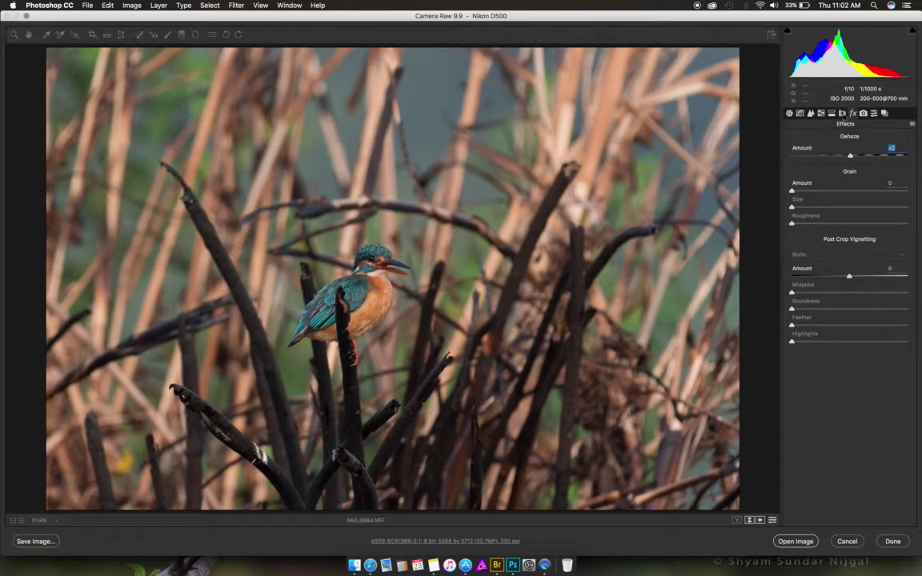
# - Open the adjusted raw image in Photoshop and duplicate its background layer
pyautogui.click(790, 113)
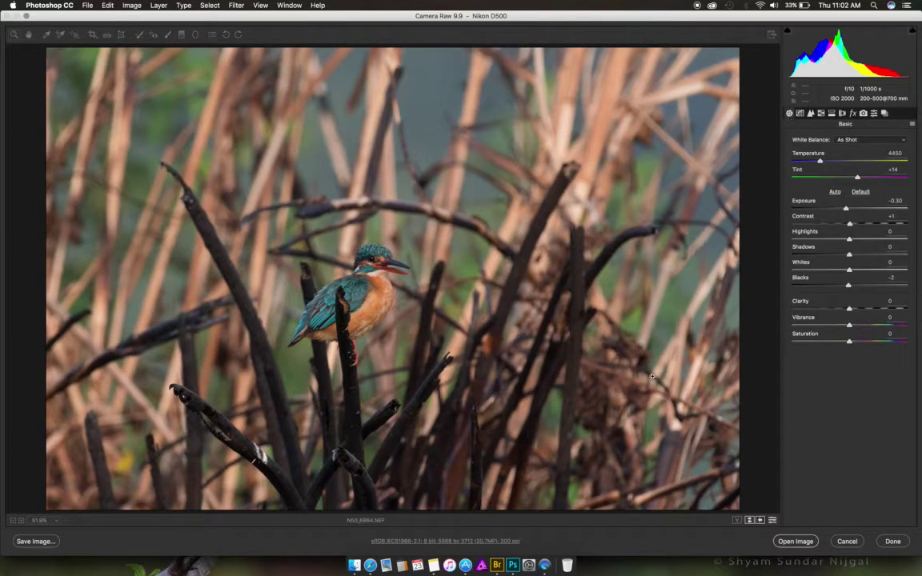
pyautogui.click(804, 543)
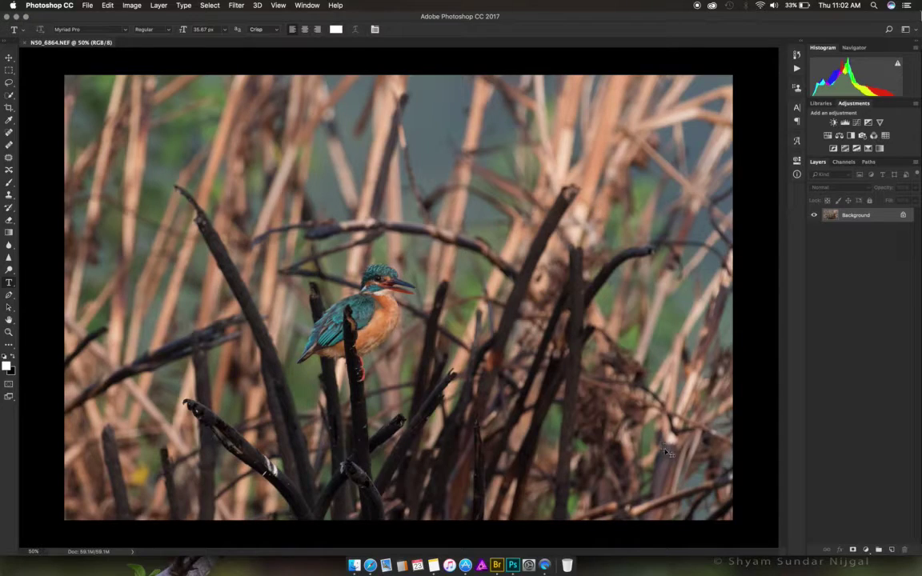
pyautogui.press('super+j')
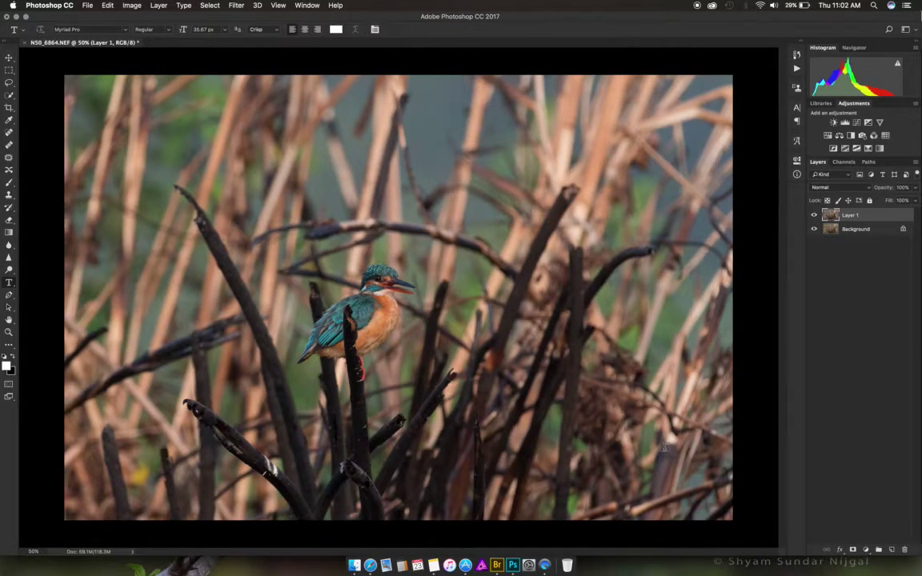
# - Add a Threshold adjustment layer and set its level to 5 to isolate the darkest areas
pyautogui.click(857, 149)
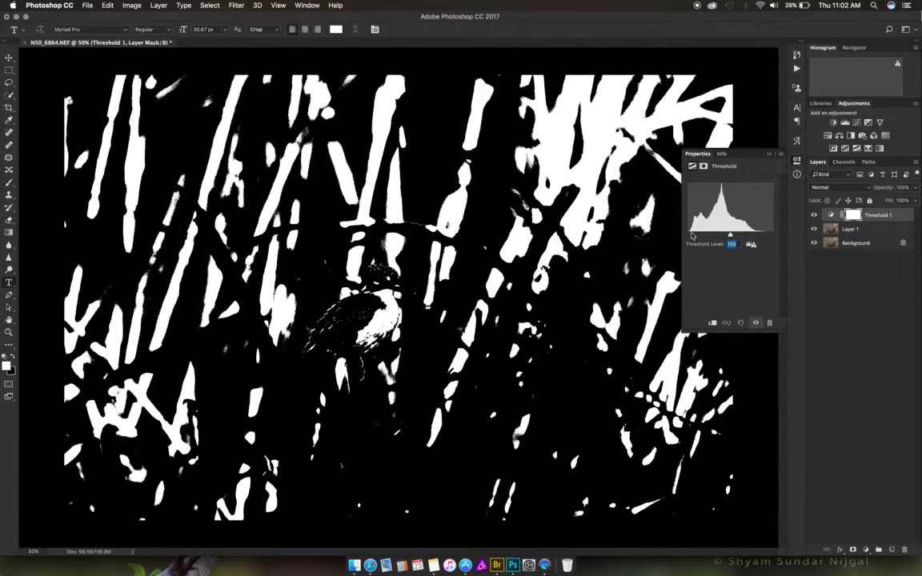
pyautogui.click(693, 235)
pyautogui.moveTo(693, 235); pyautogui.dragTo(690, 233)
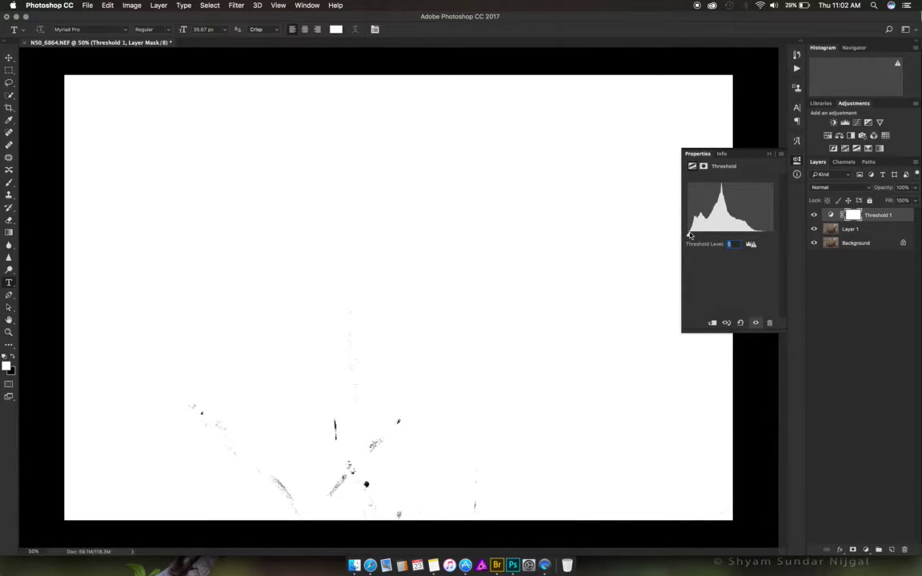
# - Place two color sampler points on the black spot of the short branch near the image's lower edge
pyautogui.click(9, 119)
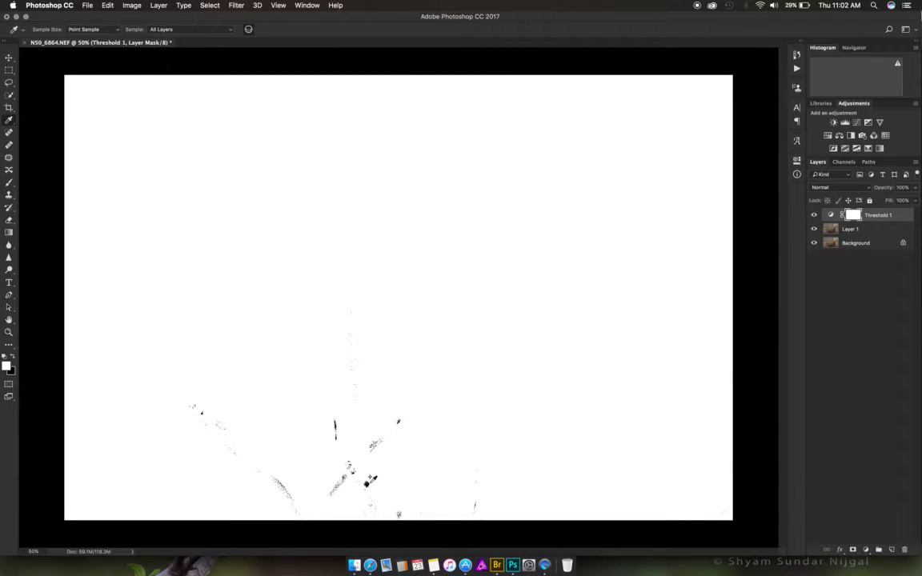
pyautogui.keyDown('shift'); pyautogui.click(368, 482); pyautogui.keyUp('shift')
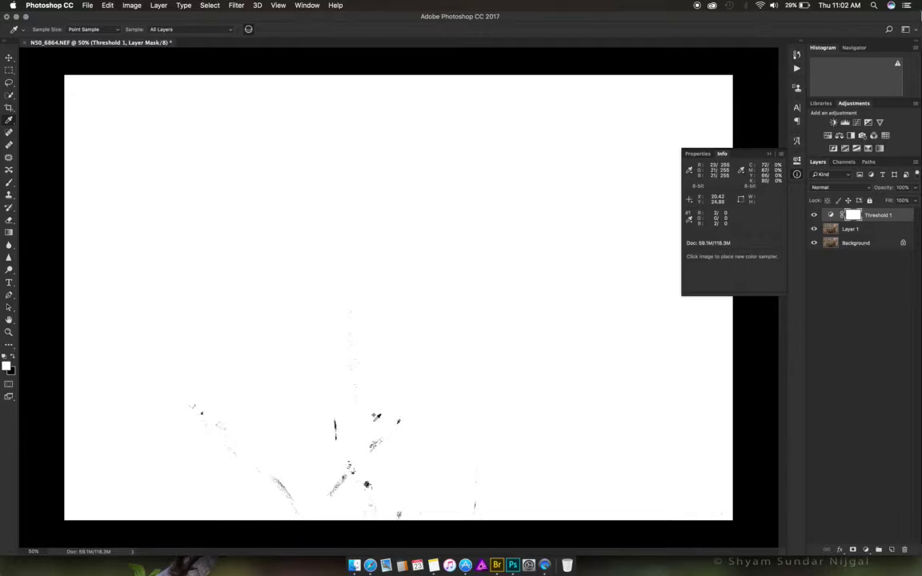
pyautogui.press('super+1')
pyautogui.scroll(-10, 415, 407)
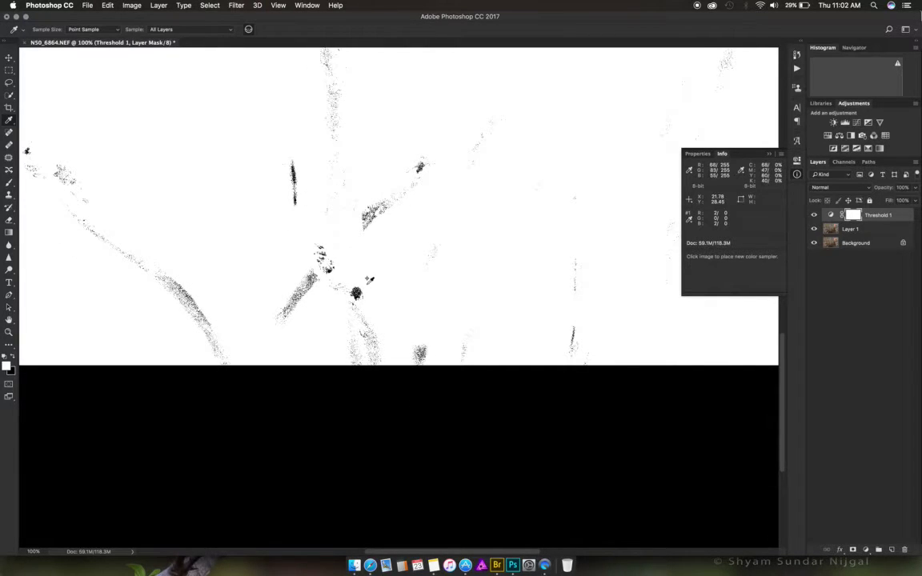
pyautogui.click(365, 298)
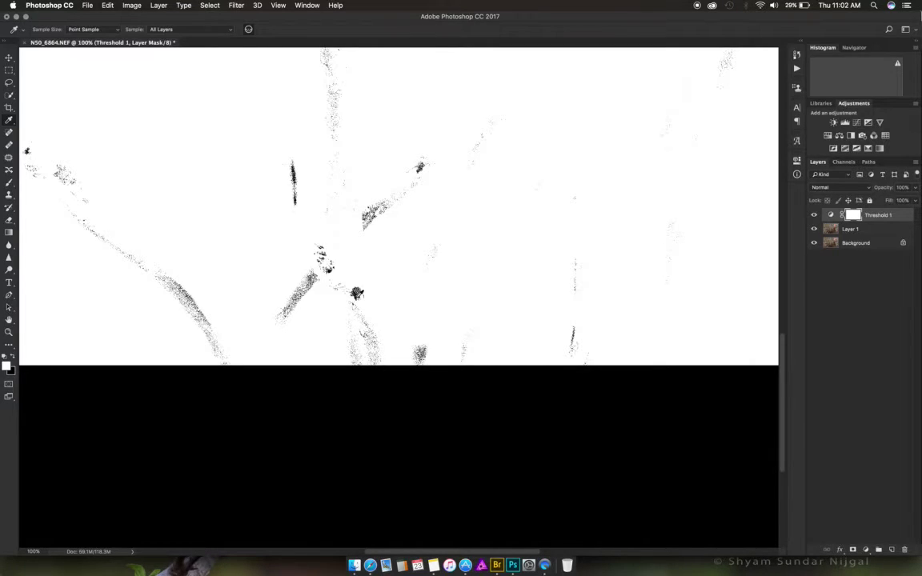
# - Check the sampler readings and delete the Threshold adjustment layer
pyautogui.press('F8')
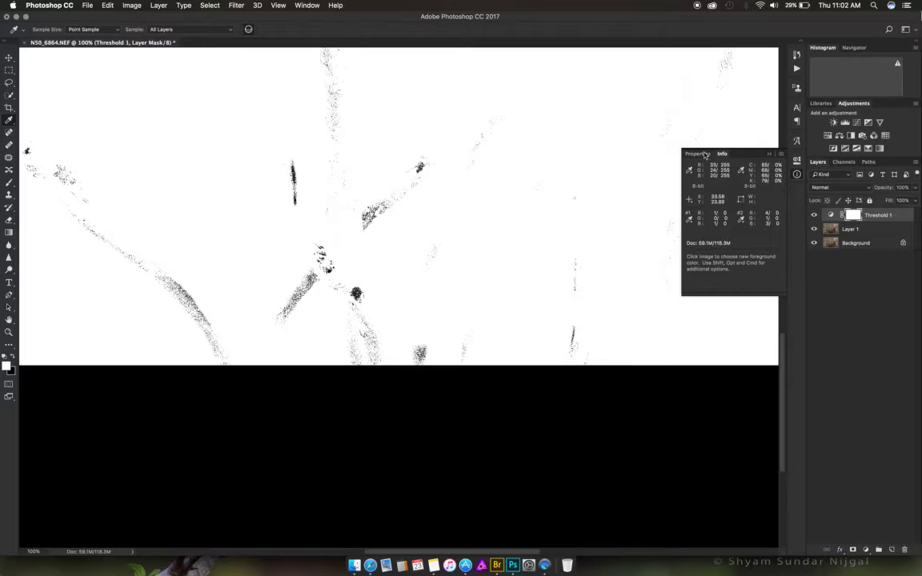
pyautogui.click(700, 153)
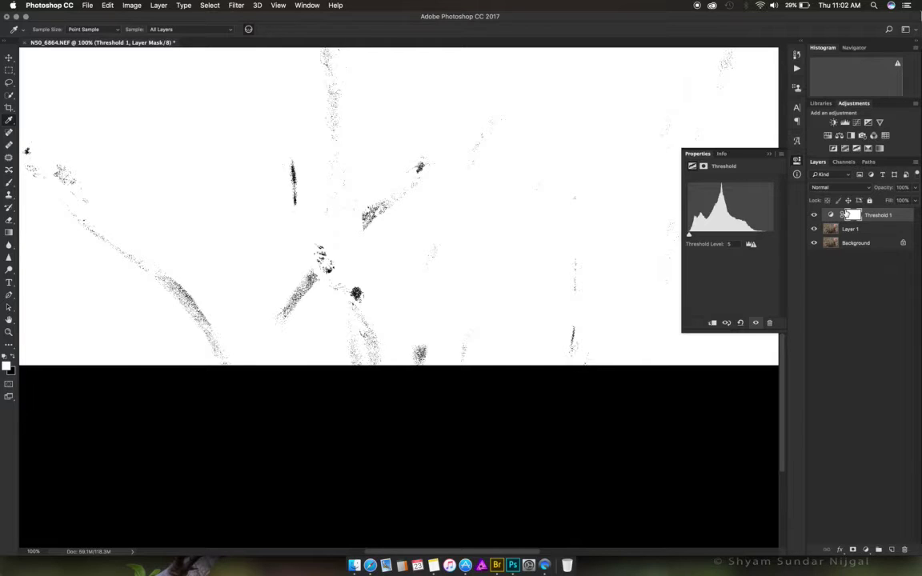
pyautogui.press('Delete')
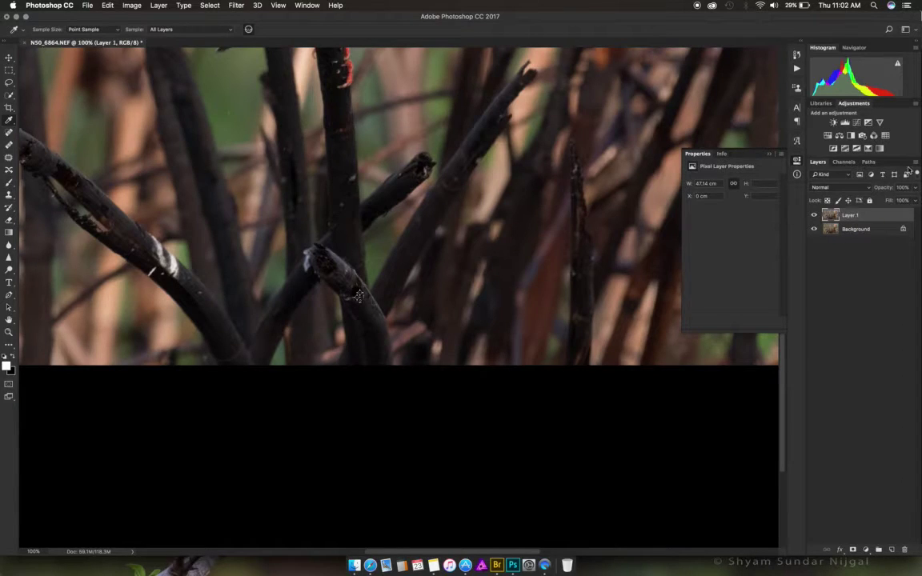
# - Add a Curves adjustment layer and set its black point from the sampled dark spot on the branch
pyautogui.click(857, 122)
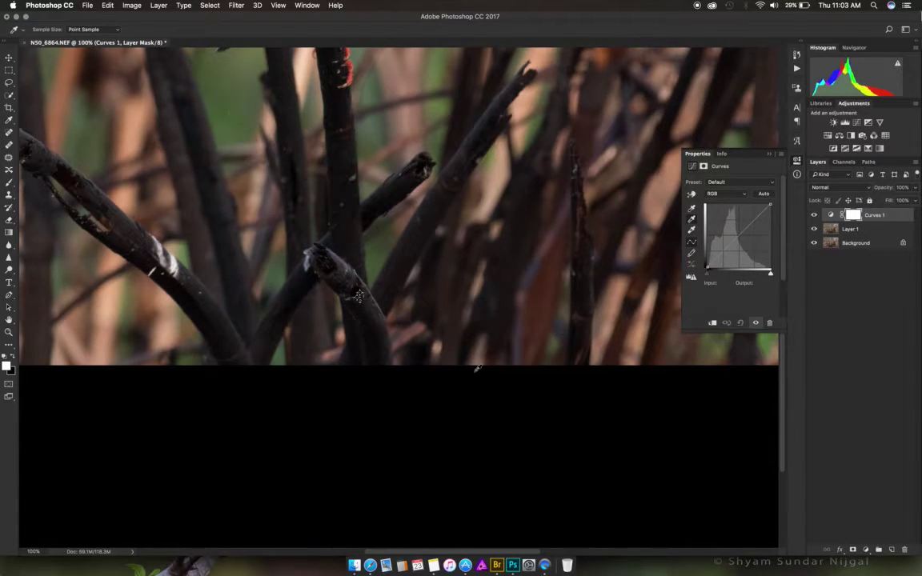
pyautogui.press('super+equal')
pyautogui.press('super+equal')
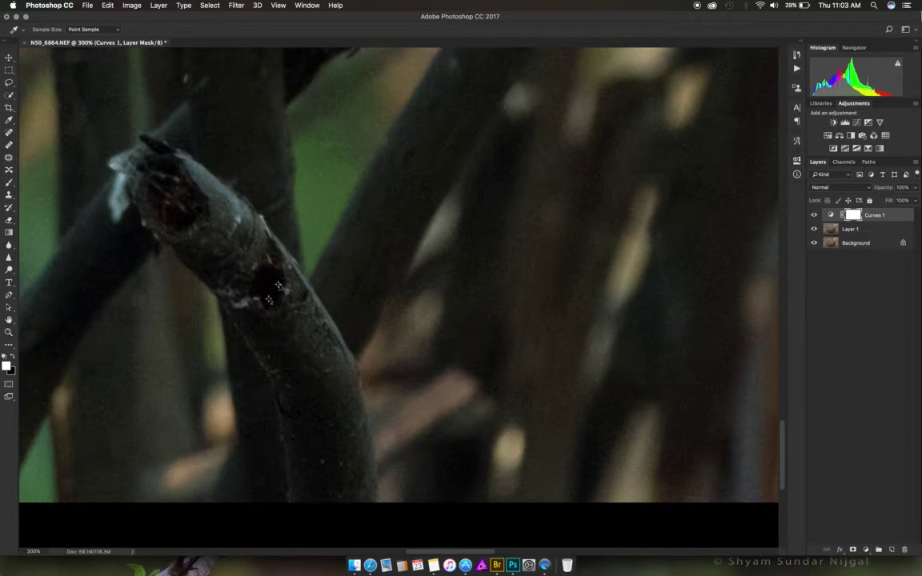
# - Compare the image with and without the Curves adjustment and reduce that layer's opacity to 49%
pyautogui.press('super+0')
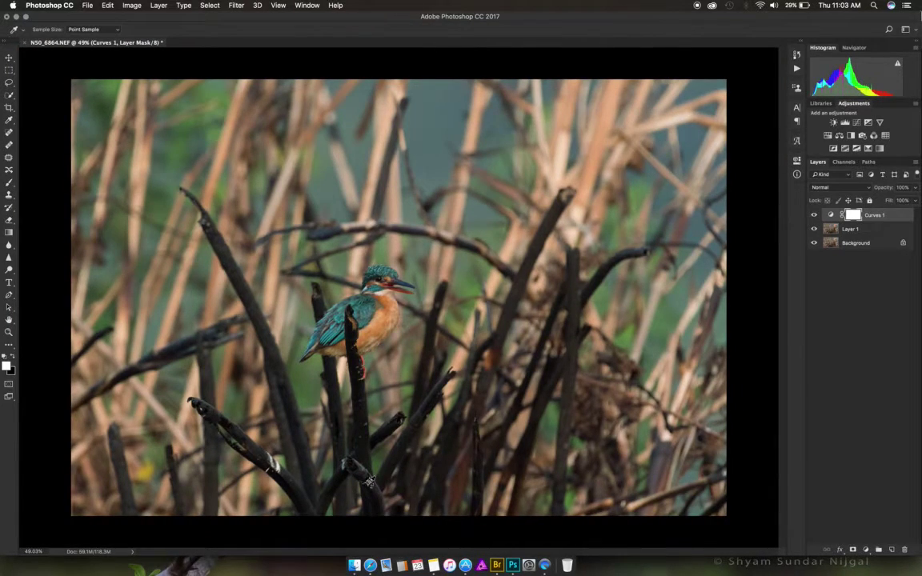
pyautogui.press('super+1')
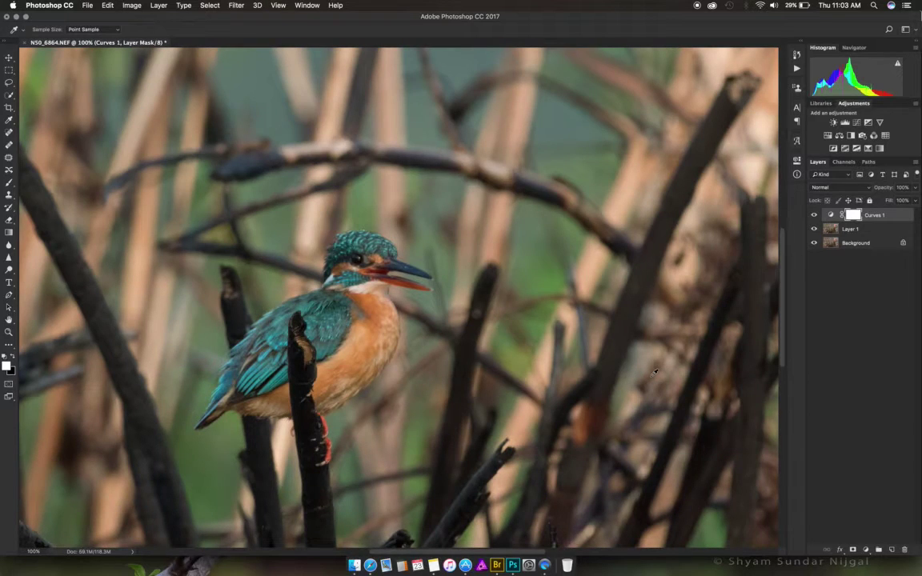
pyautogui.scroll(-5, 655, 371)
pyautogui.scroll(-5, 654, 371)
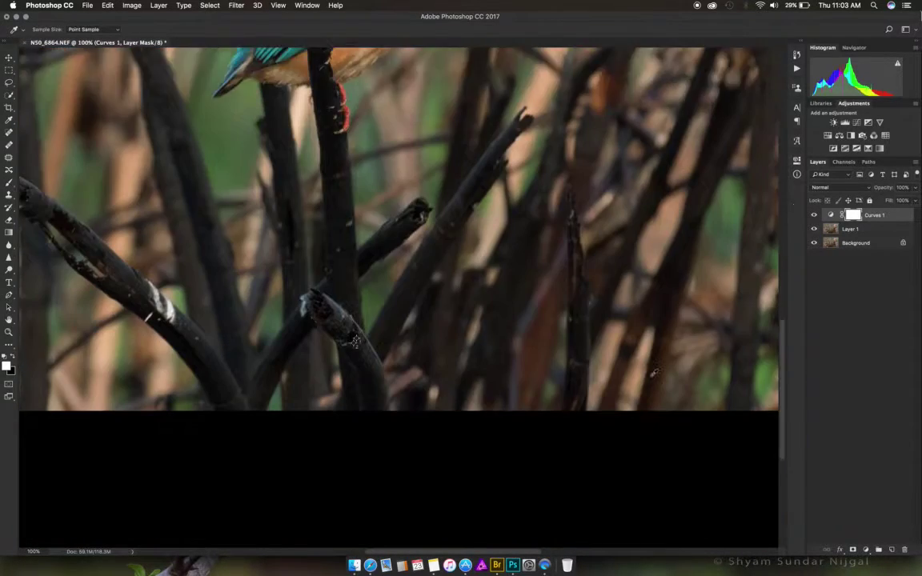
pyautogui.press('super+0')
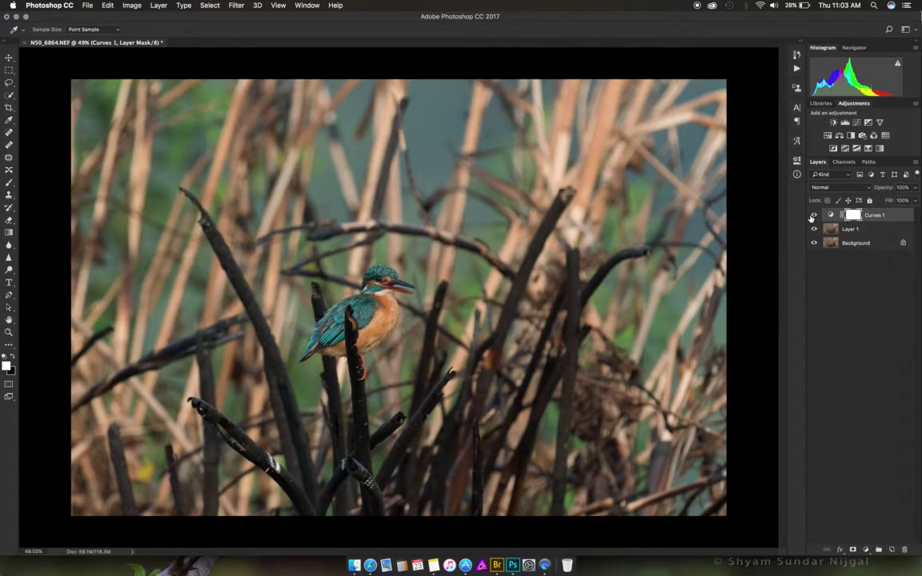
pyautogui.click(815, 215)
pyautogui.click(815, 215)
pyautogui.moveTo(891, 189); pyautogui.dragTo(866, 188)
# - Merge the Curves adjustment with Layer 1 and duplicate the merged layer
pyautogui.rightClick(865, 229)
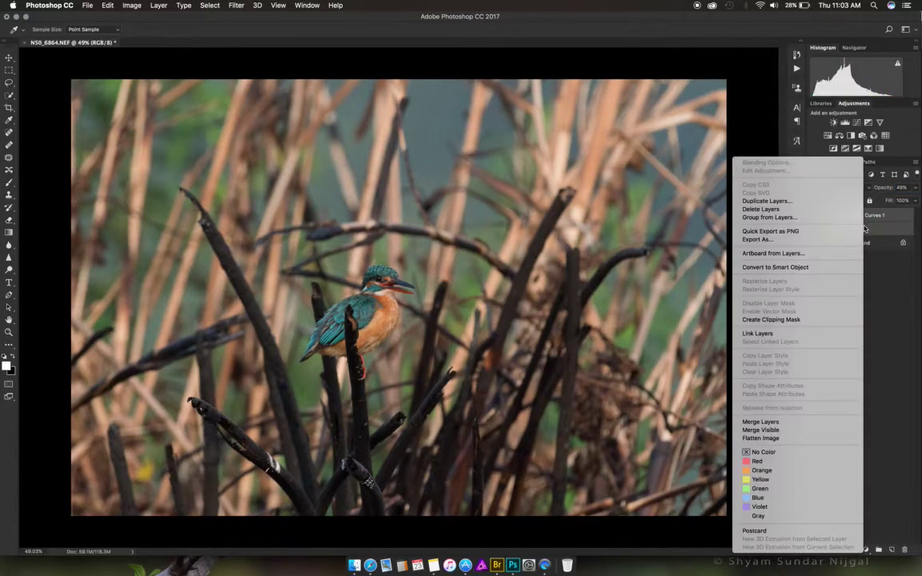
pyautogui.click(779, 419)
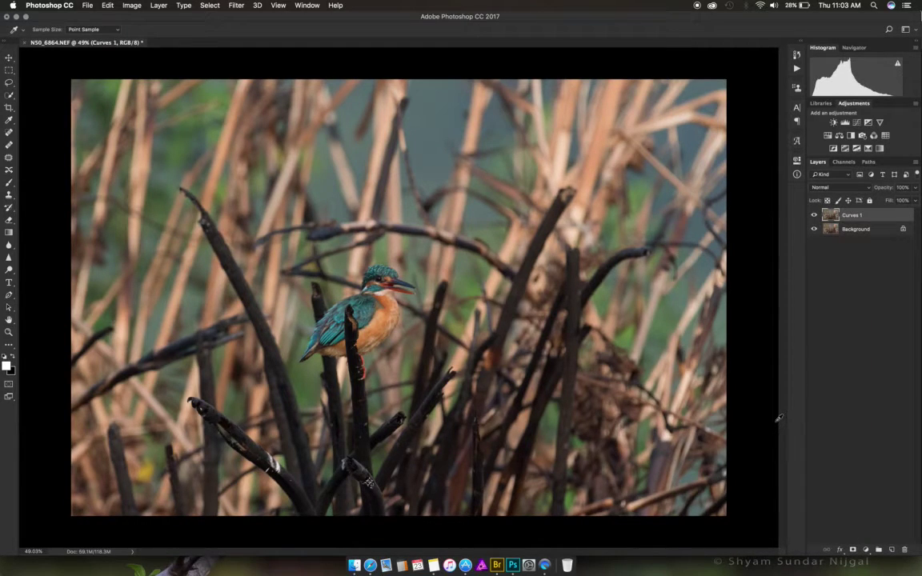
pyautogui.press('super+j')
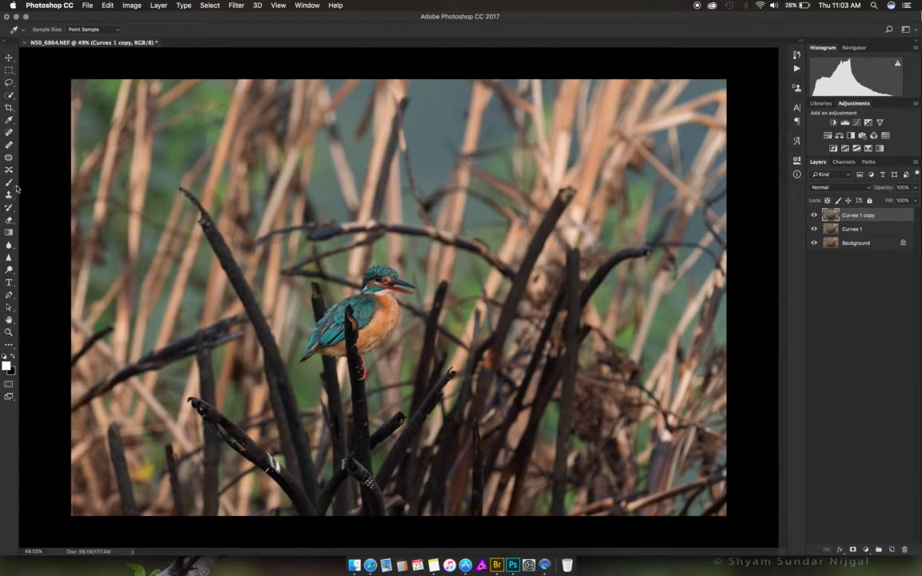
# - Activate the Dodge tool at 6% exposure with its range set to Midtones
pyautogui.press('v')
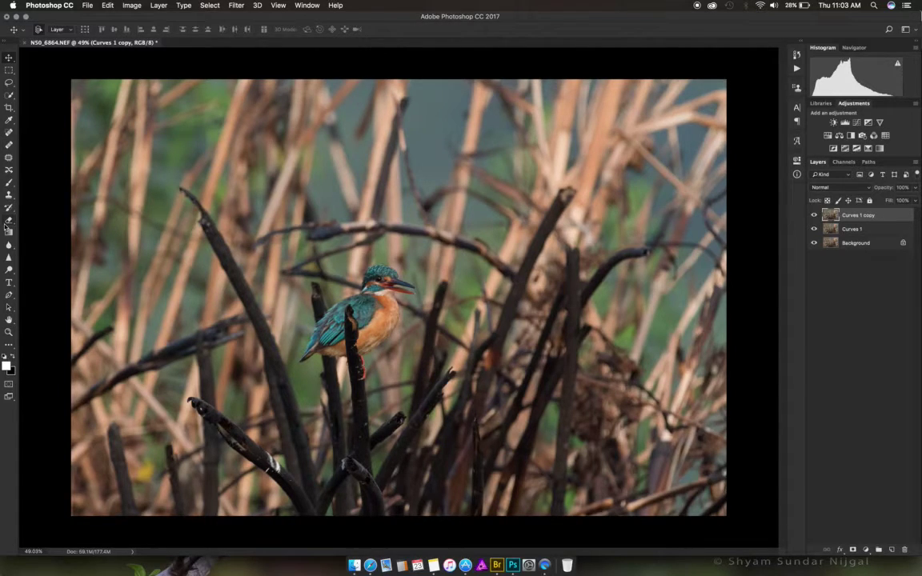
pyautogui.click(9, 272)
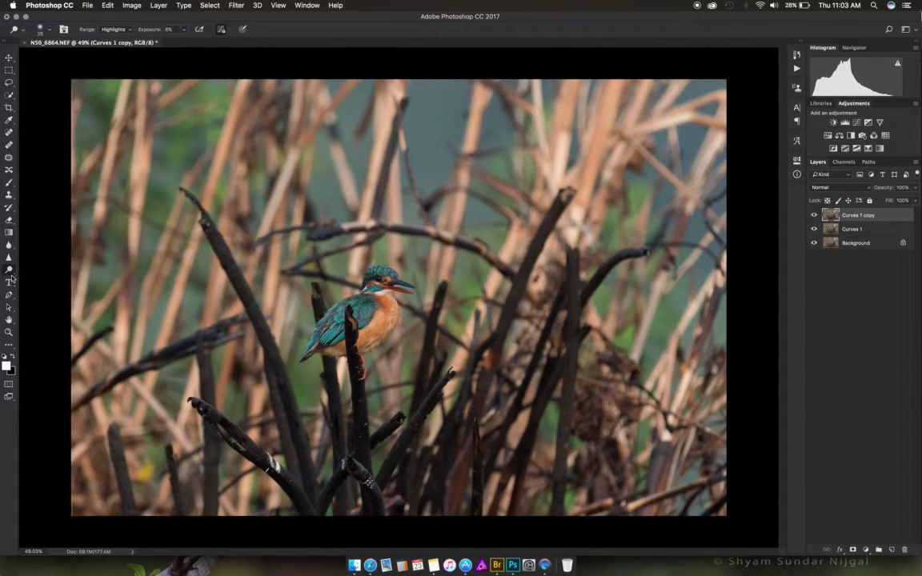
pyautogui.rightClick(10, 277)
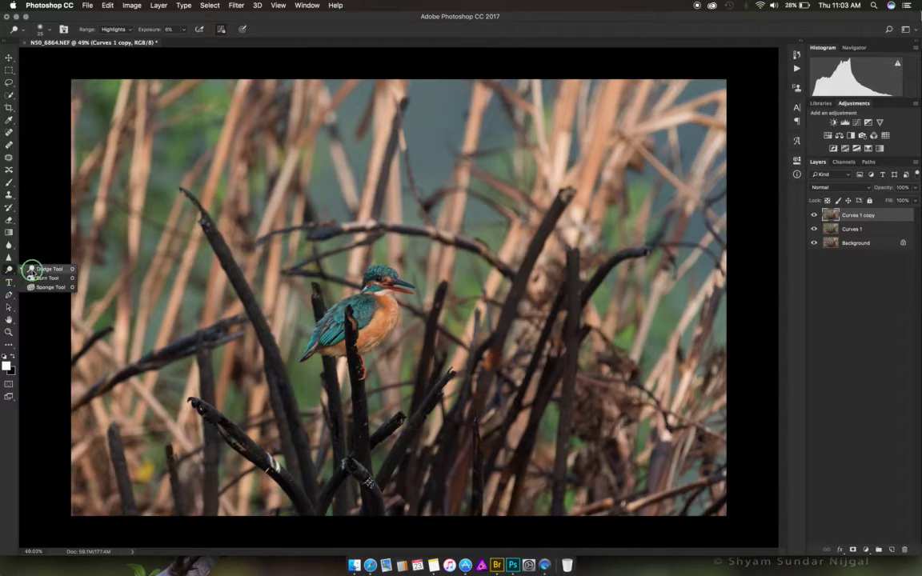
pyautogui.click(38, 270)
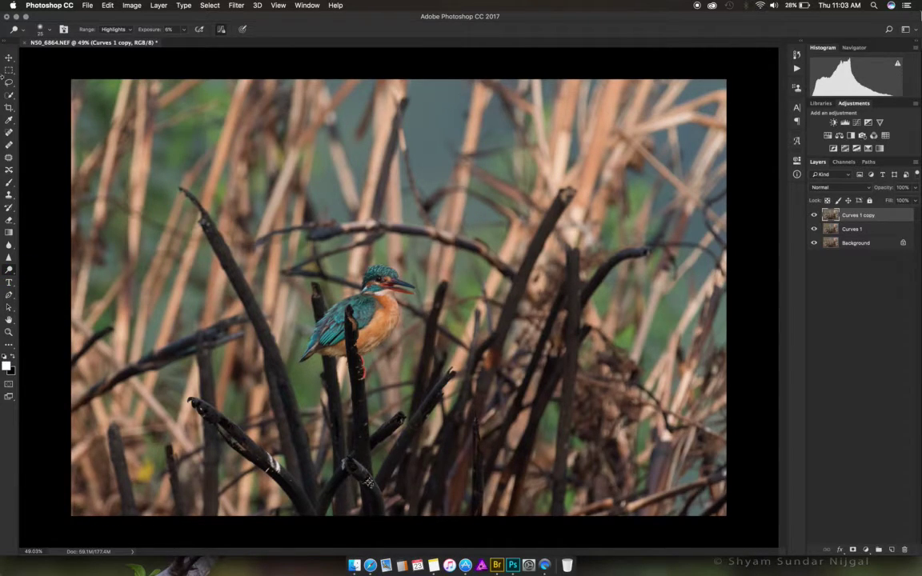
pyautogui.click(121, 30)
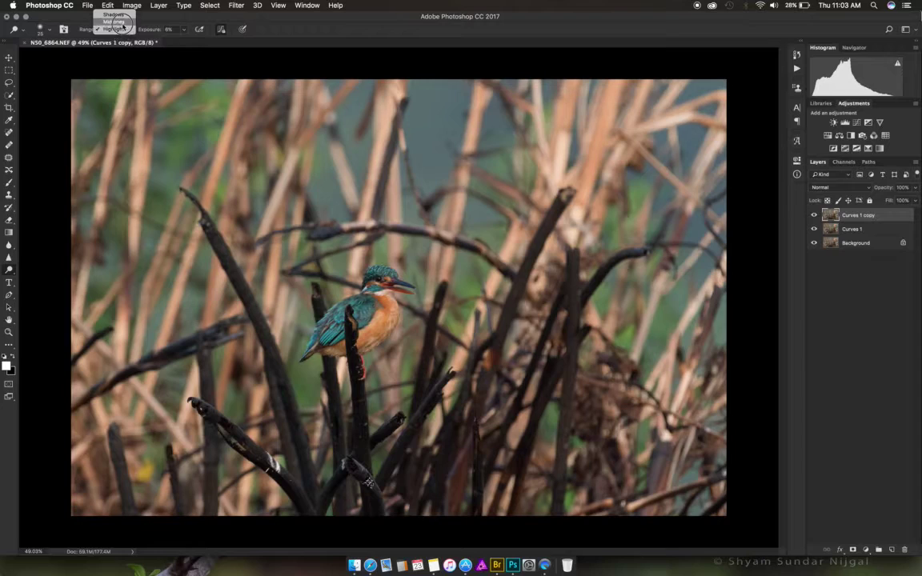
pyautogui.click(120, 23)
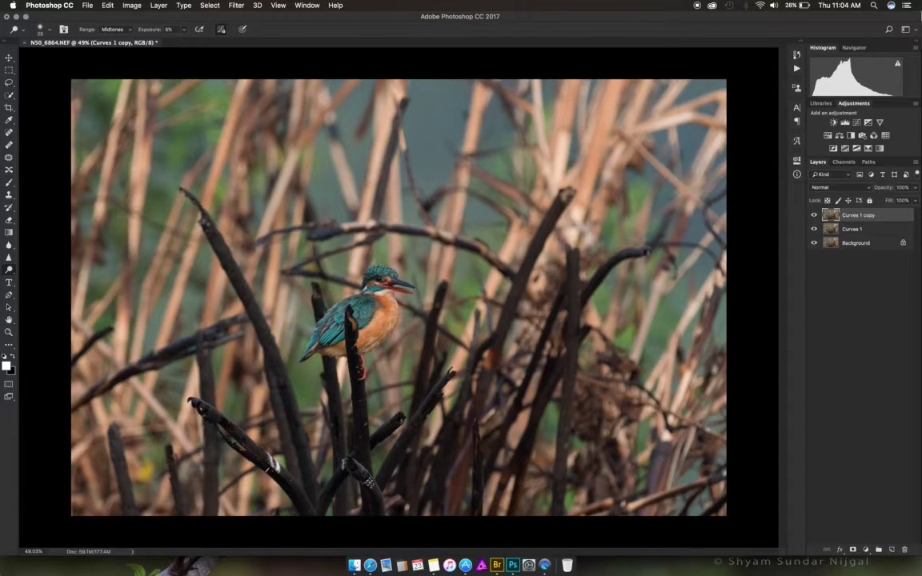
# - Switch the Dodge range to Highlights with a brush size of 60 for working on the kingfisher
pyautogui.press('super+plus')
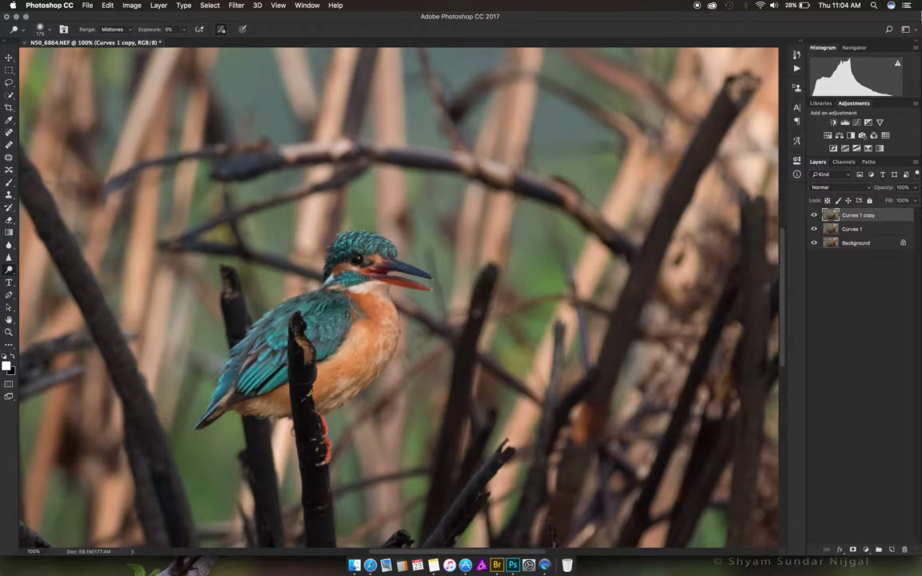
pyautogui.click(112, 29)
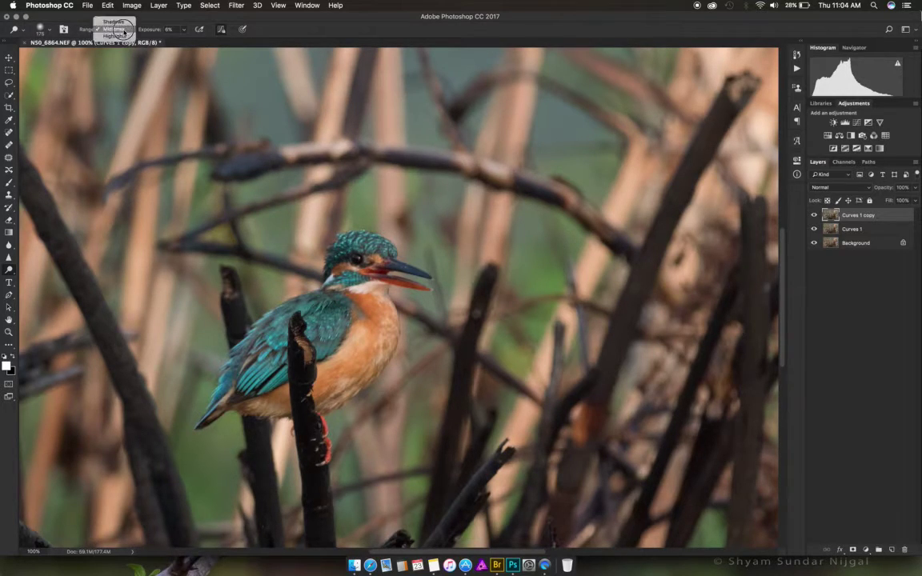
pyautogui.click(115, 36)
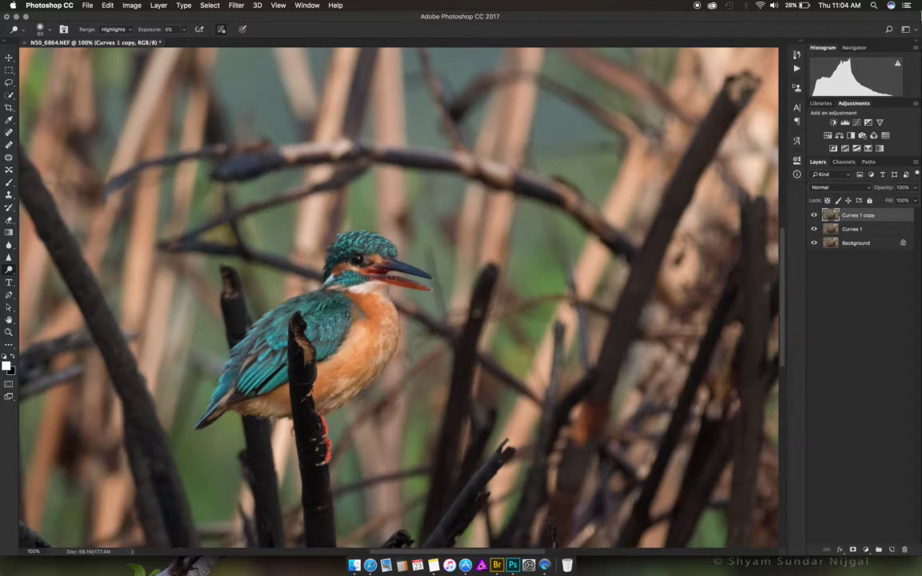
# - Dodge the highlights on the kingfisher's underside, feet, wing, back and head with a smaller brush
pyautogui.press('[')
pyautogui.press('[')
pyautogui.press('[')
pyautogui.moveTo(285, 373); pyautogui.dragTo(291, 394)
pyautogui.moveTo(326, 440); pyautogui.dragTo(305, 432)
pyautogui.moveTo(212, 391)
pyautogui.mouseDown()
pyautogui.moveTo(194, 370)
pyautogui.moveTo(258, 311)
pyautogui.moveTo(265, 377)
pyautogui.mouseUp()
pyautogui.moveTo(240, 344)
pyautogui.mouseDown()
pyautogui.moveTo(262, 288)
pyautogui.moveTo(286, 317)
pyautogui.moveTo(270, 282)
pyautogui.moveTo(327, 288)
pyautogui.moveTo(340, 301)
pyautogui.mouseUp()
pyautogui.moveTo(320, 265); pyautogui.dragTo(332, 286)
# - Compare the image with and without the dodged layer and set the Dodge range to Shadows
pyautogui.click(815, 216)
pyautogui.click(116, 29)
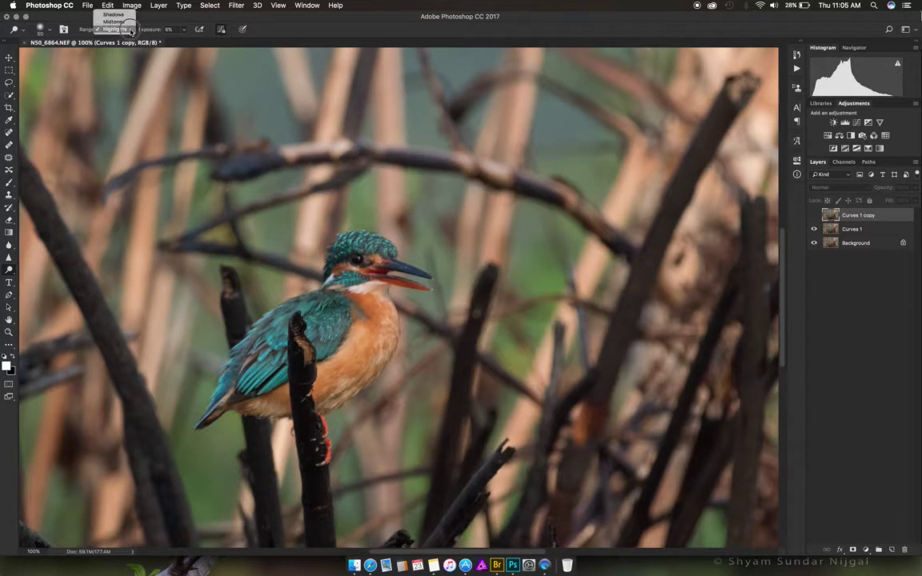
pyautogui.press('Return')
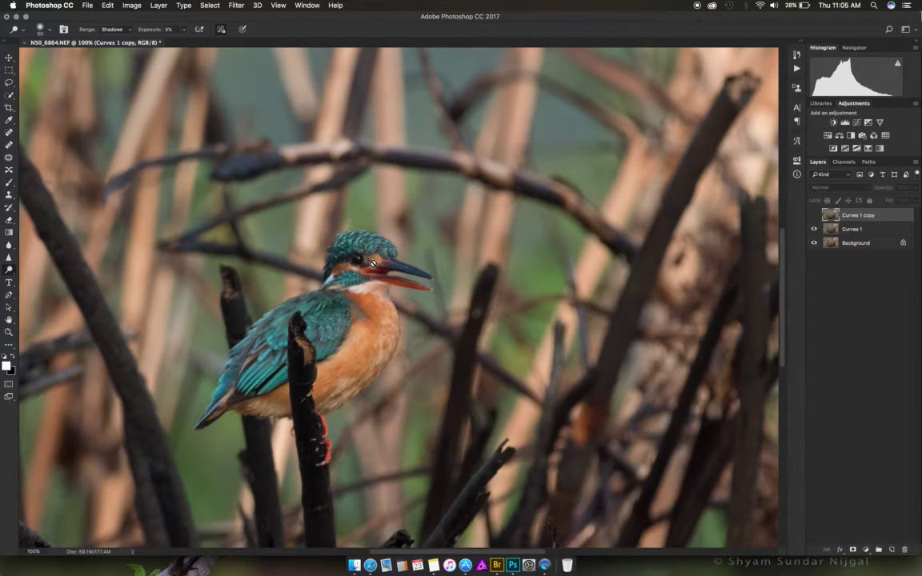
pyautogui.click(815, 216)
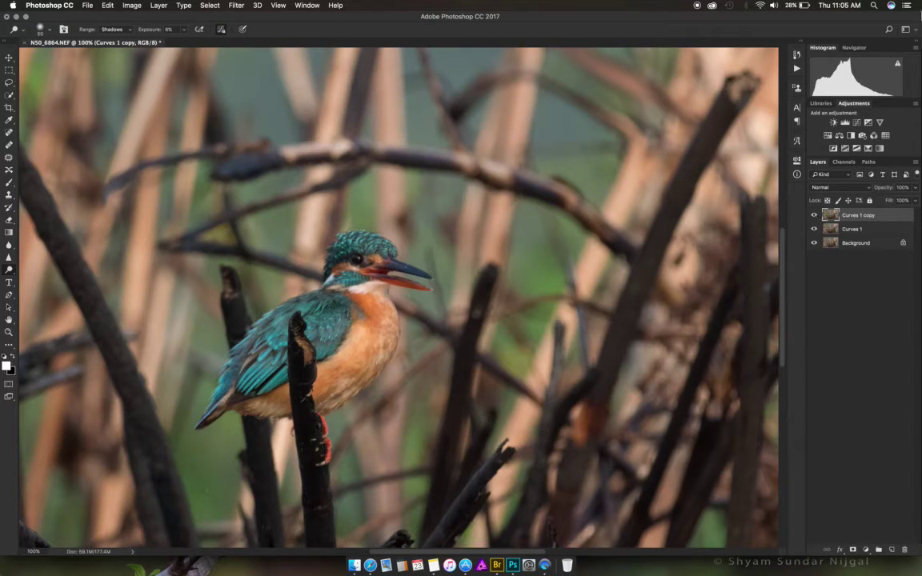
# - Reduce the Dodge brush to size 20 for the kingfisher's face and set its range to Highlights for the eye
pyautogui.press('super+plus')
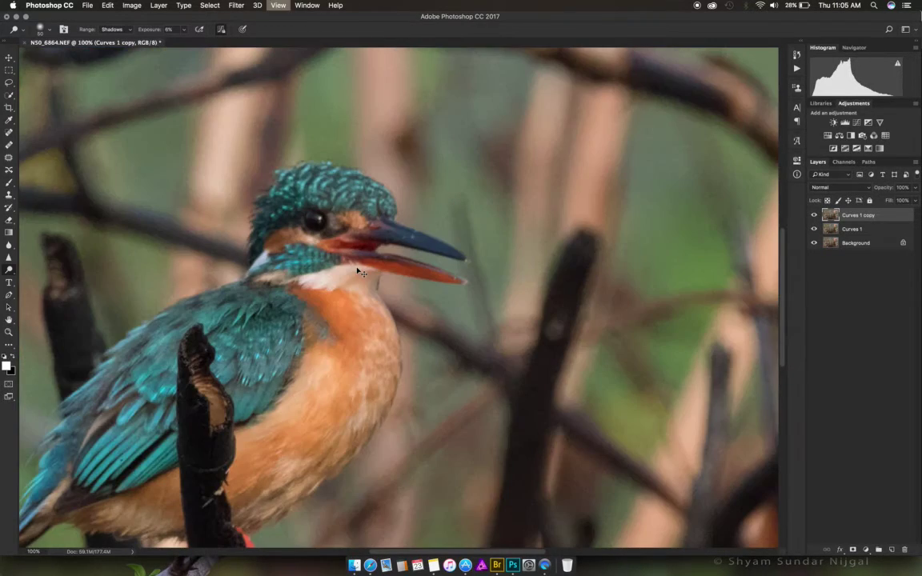
pyautogui.press('[')
pyautogui.press('[')
pyautogui.press('[')
pyautogui.press('[')
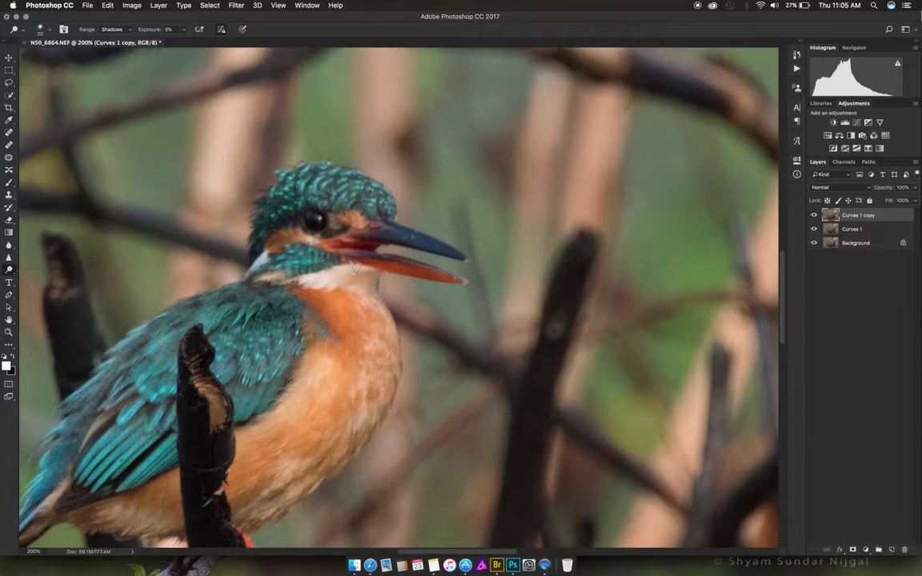
pyautogui.press(']')
pyautogui.press('[')
pyautogui.click(113, 30)
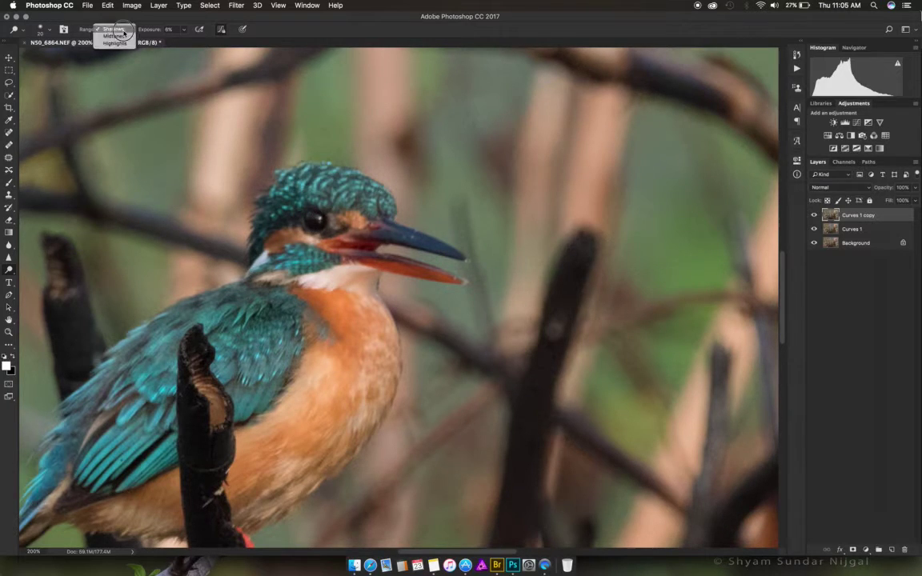
pyautogui.click(115, 43)
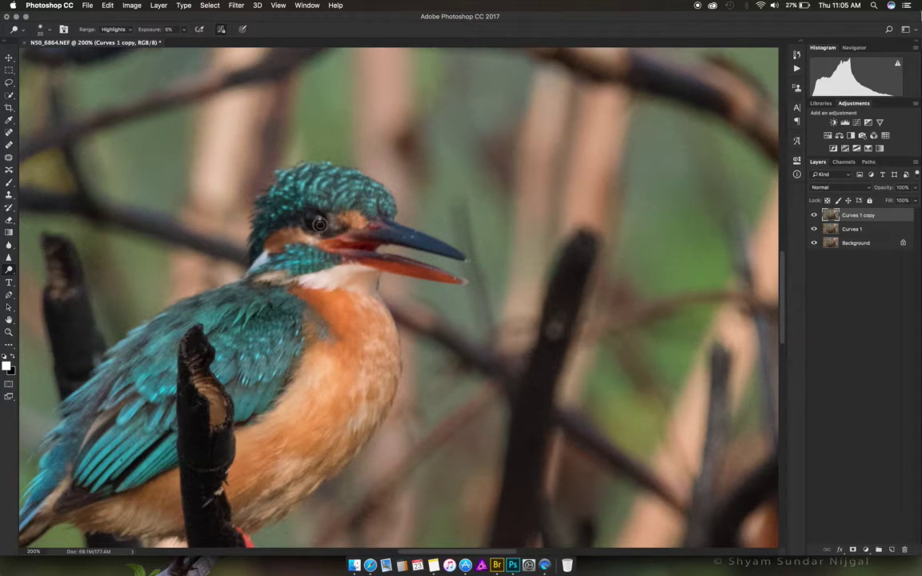
# - Compare the whole image with and without the dodged Curves 1 copy layer
pyautogui.press('super+0')
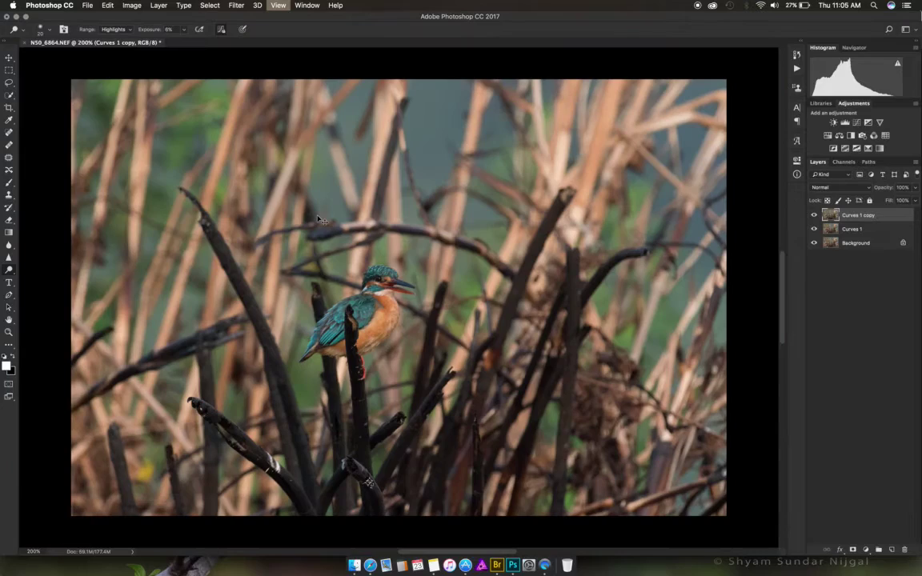
pyautogui.click(815, 216)
pyautogui.click(815, 216)
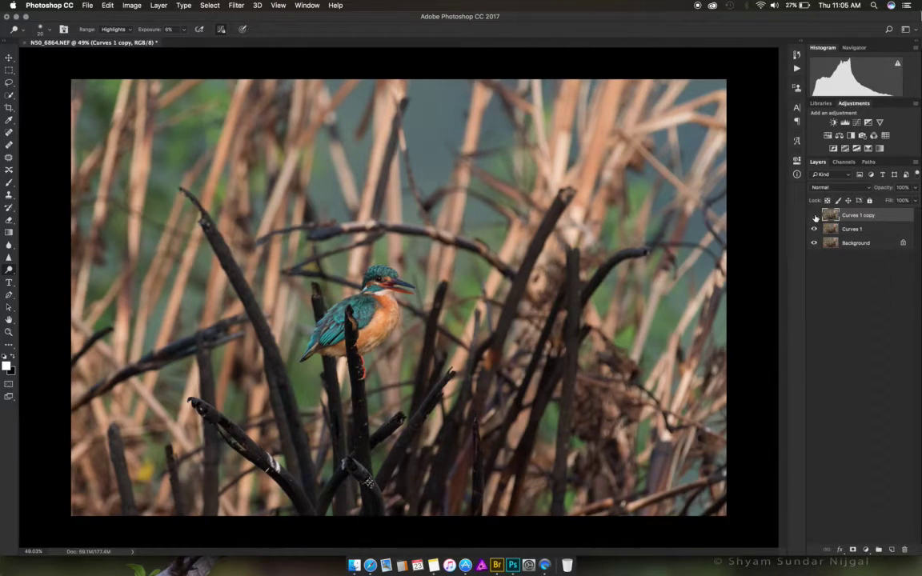
pyautogui.click(815, 216)
pyautogui.click(815, 217)
# - Merge the Curves 1 copy and Curves 1 layers and duplicate the merged layer
pyautogui.keyDown('shift'); pyautogui.click(850, 229); pyautogui.keyUp('shift')
pyautogui.rightClick(850, 216)
pyautogui.rightClick(870, 228)
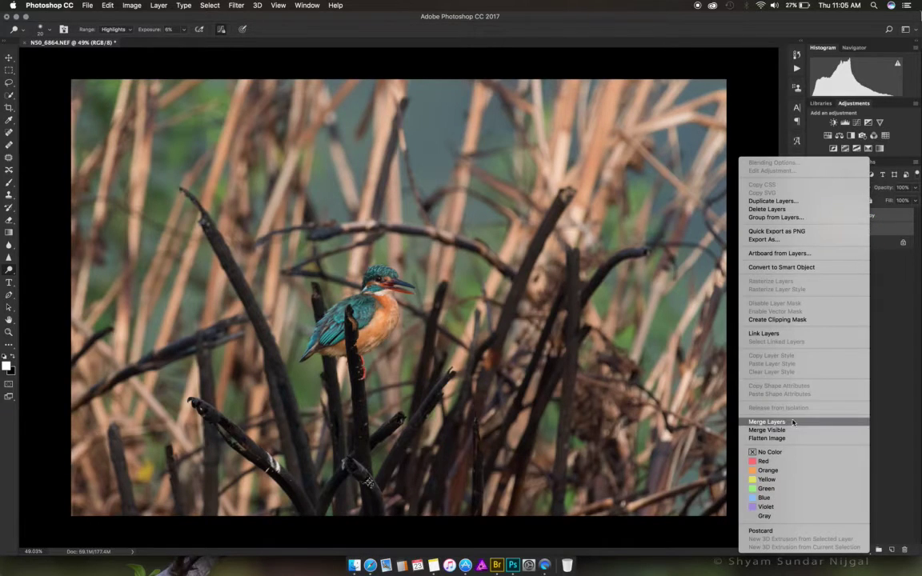
pyautogui.click(793, 421)
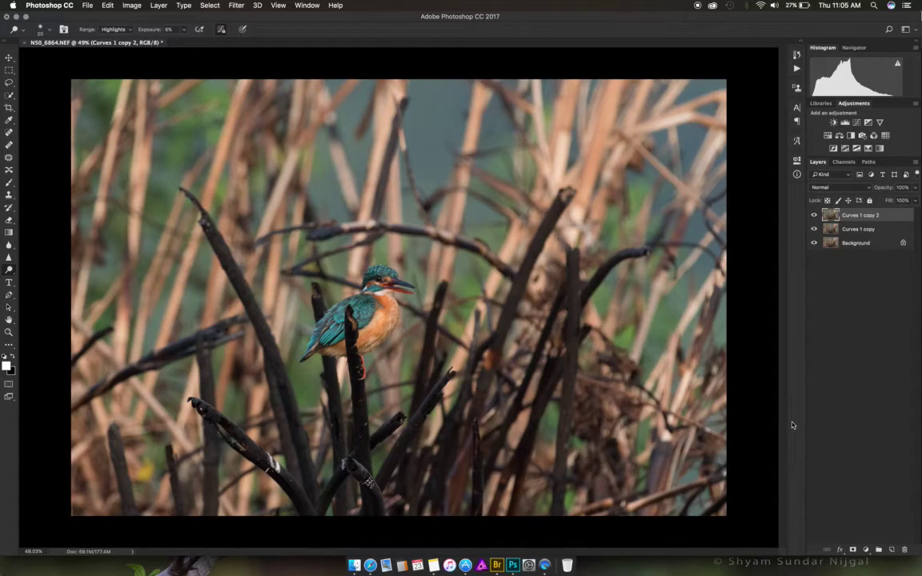
# - Apply the Camera Raw Filter to the duplicated layer with luminance noise reduction of about 21
pyautogui.click(236, 5)
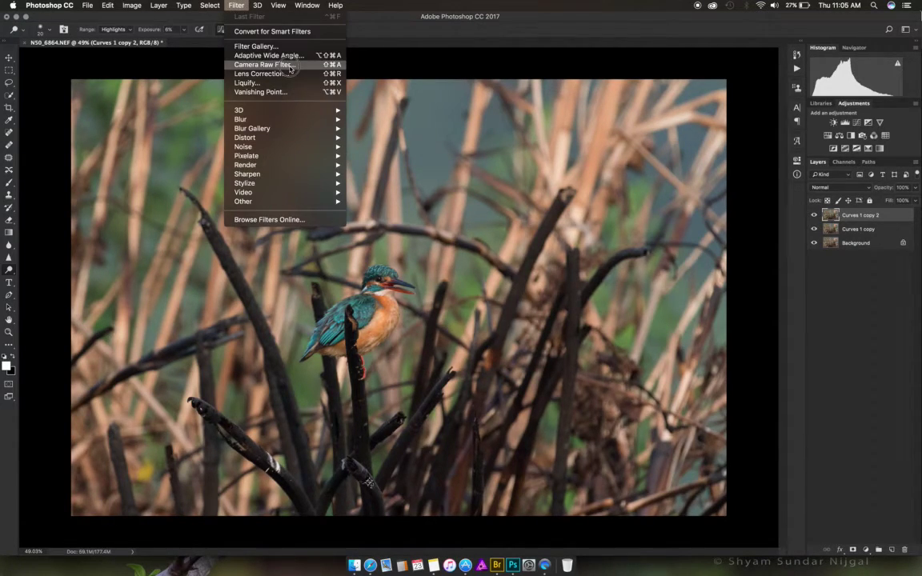
pyautogui.click(264, 64)
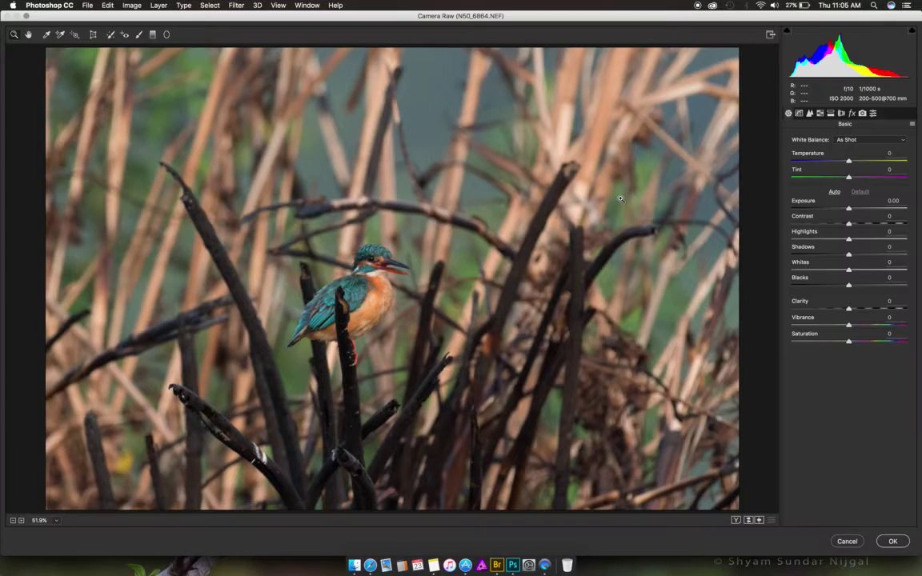
pyautogui.click(810, 113)
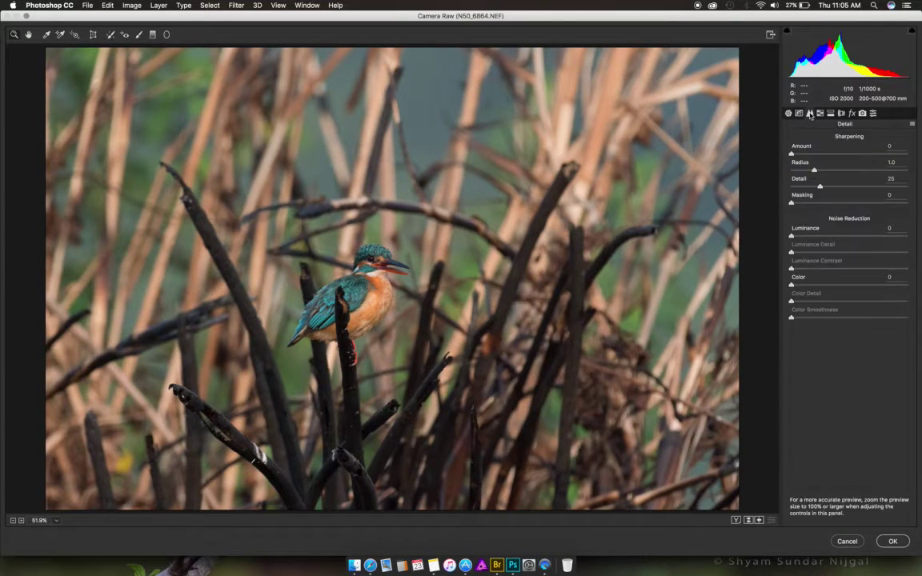
pyautogui.click(816, 236)
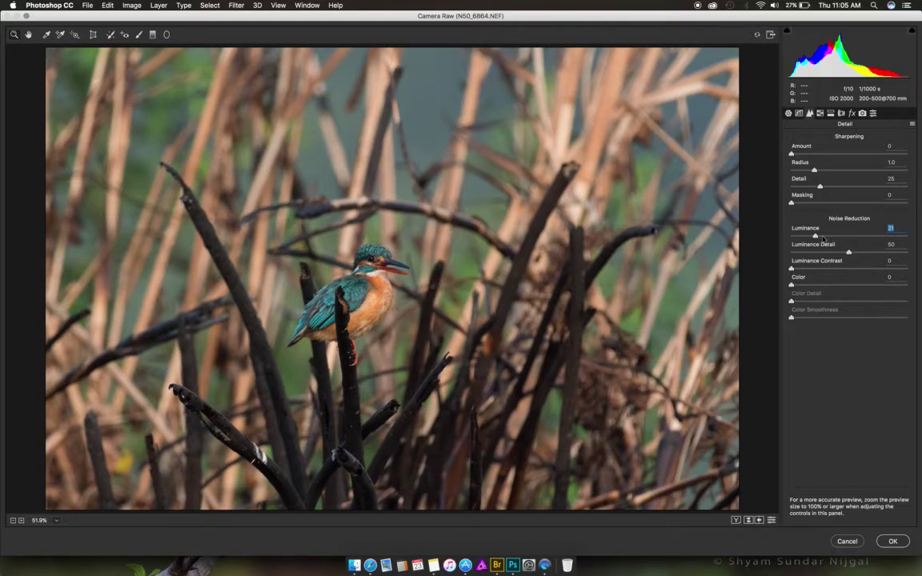
pyautogui.click(818, 235)
pyautogui.press('Return')
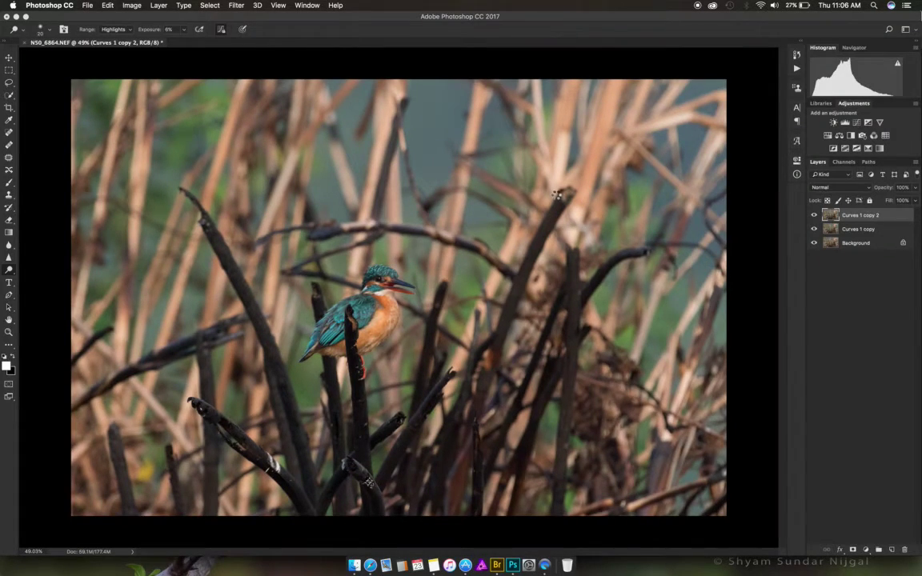
# - Erase the noise-reduced layer over the kingfisher with the Eraser at 100% opacity, using a size 25 brush around the head
pyautogui.scroll(3, 364, 287)
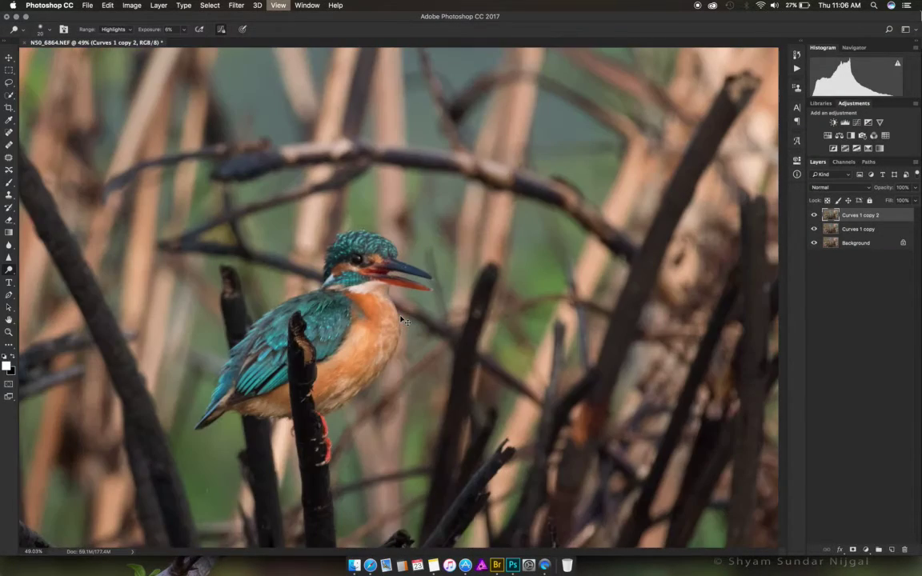
pyautogui.press('e')
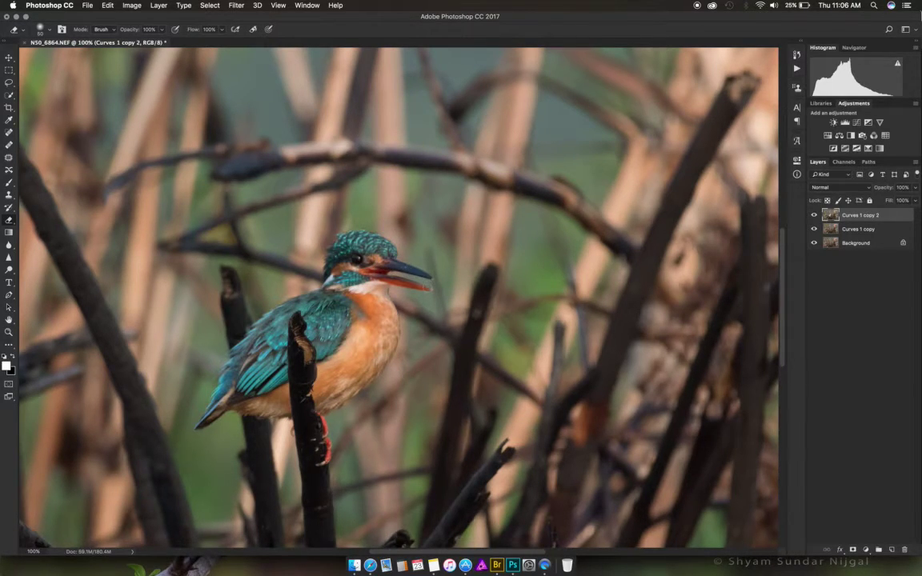
pyautogui.press('super+plus')
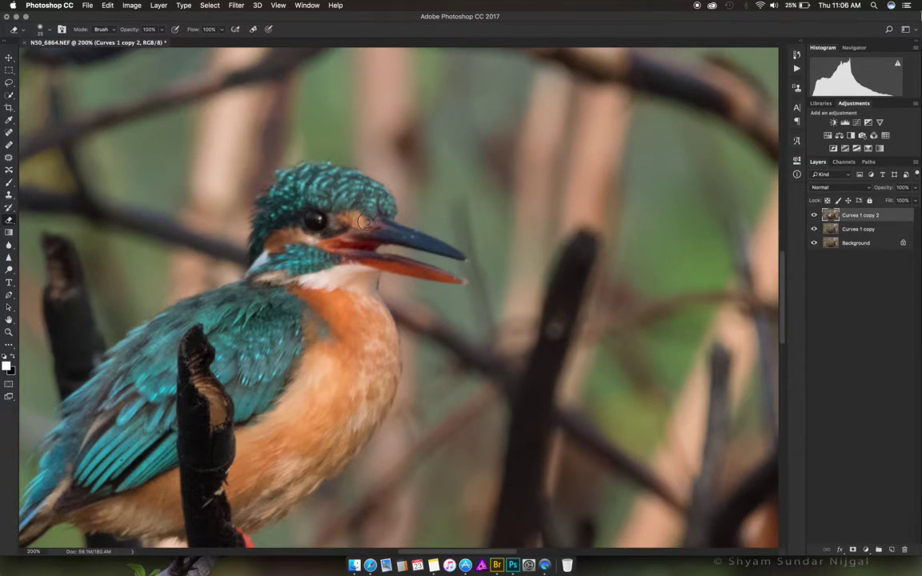
pyautogui.press('super+0')
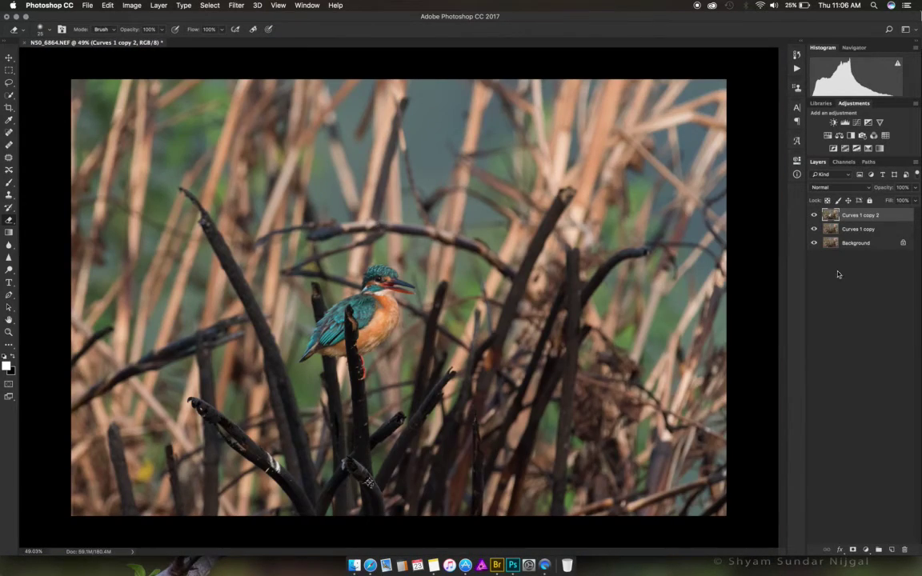
# - Merge the Curves 1 copy 2 and Curves 1 copy layers and duplicate the merged layer
pyautogui.rightClick(862, 231)
pyautogui.click(887, 220)
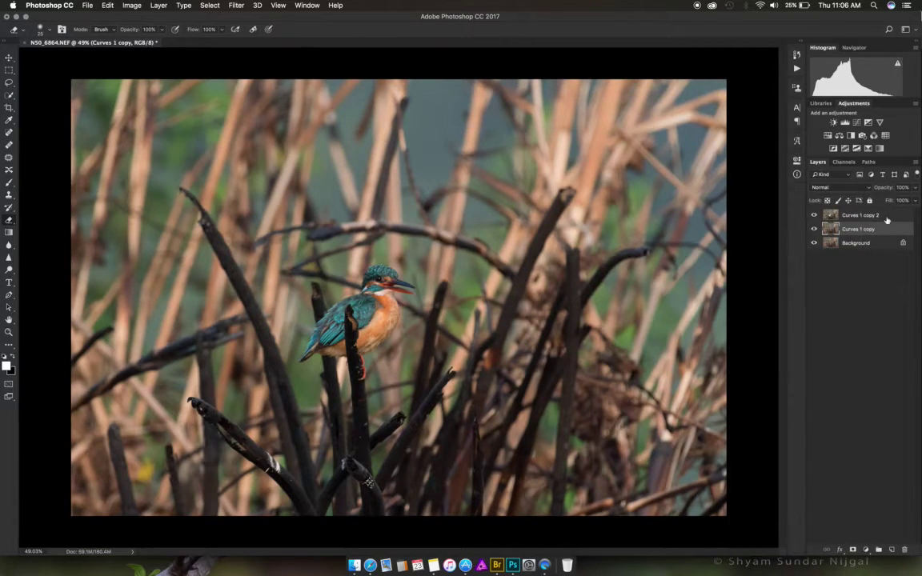
pyautogui.keyDown('shift'); pyautogui.click(887, 220); pyautogui.keyUp('shift')
pyautogui.rightClick(881, 224)
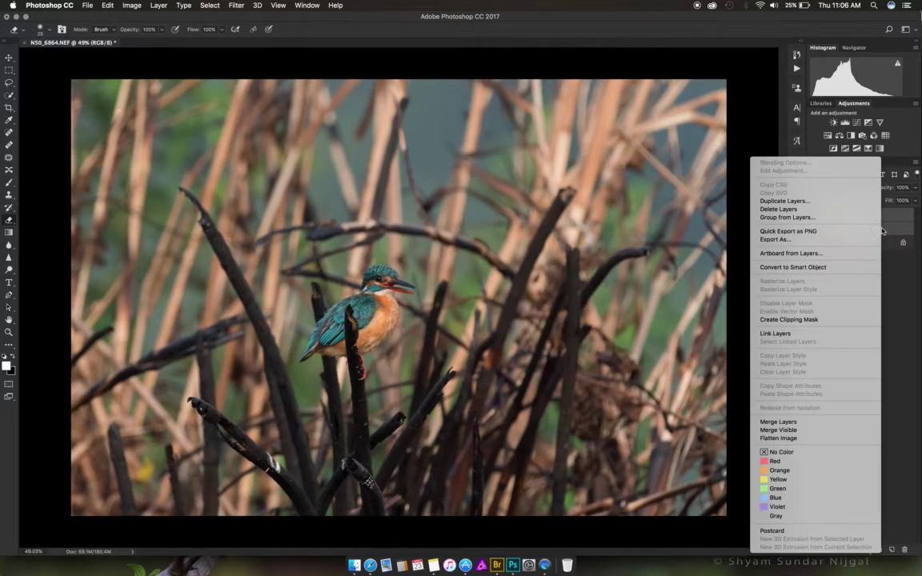
pyautogui.click(798, 422)
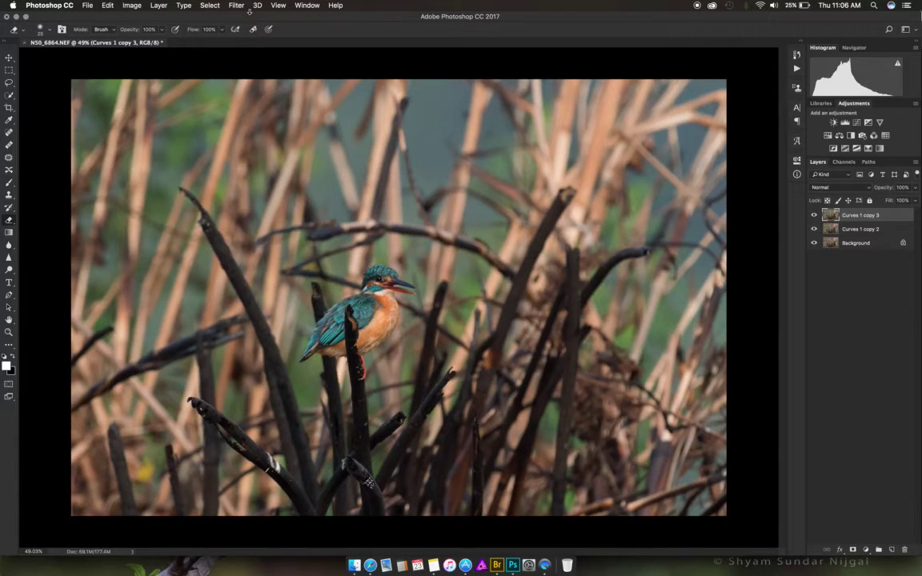
# - Apply a High Pass filter with a small radius to the duplicated layer and set its blend mode to Overlay
pyautogui.moveTo(237, 5); pyautogui.dragTo(240, 40)
pyautogui.click(237, 5)
pyautogui.moveTo(260, 204)
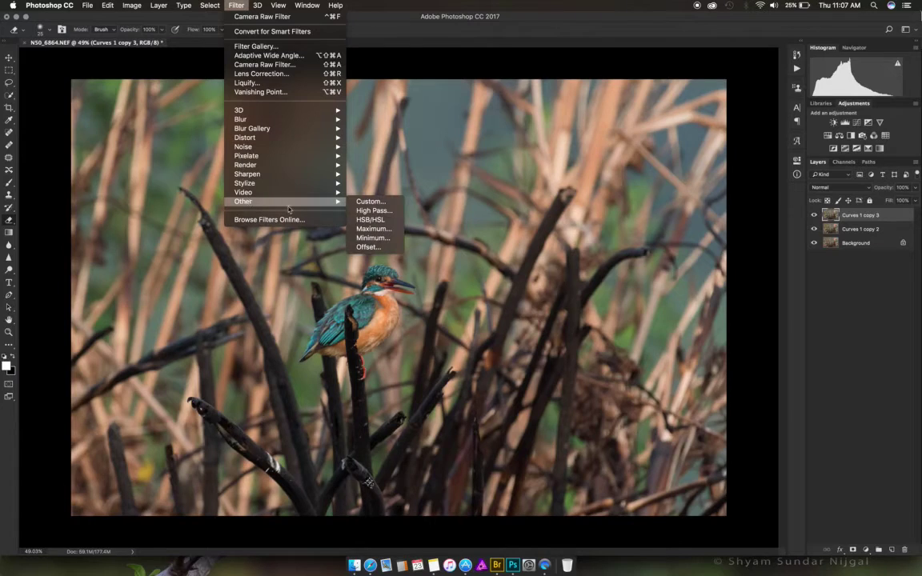
pyautogui.click(373, 211)
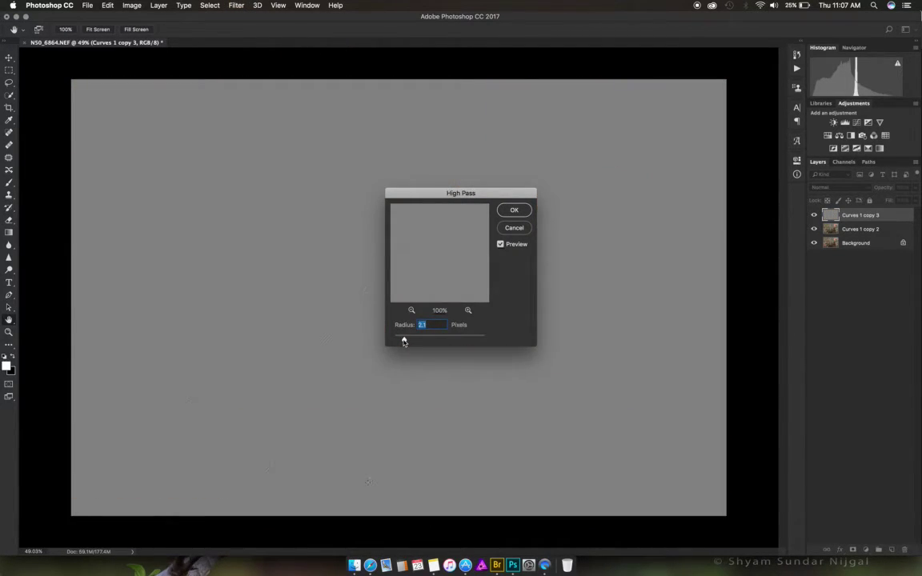
pyautogui.moveTo(404, 342); pyautogui.dragTo(403, 341)
pyautogui.moveTo(441, 193); pyautogui.dragTo(624, 125)
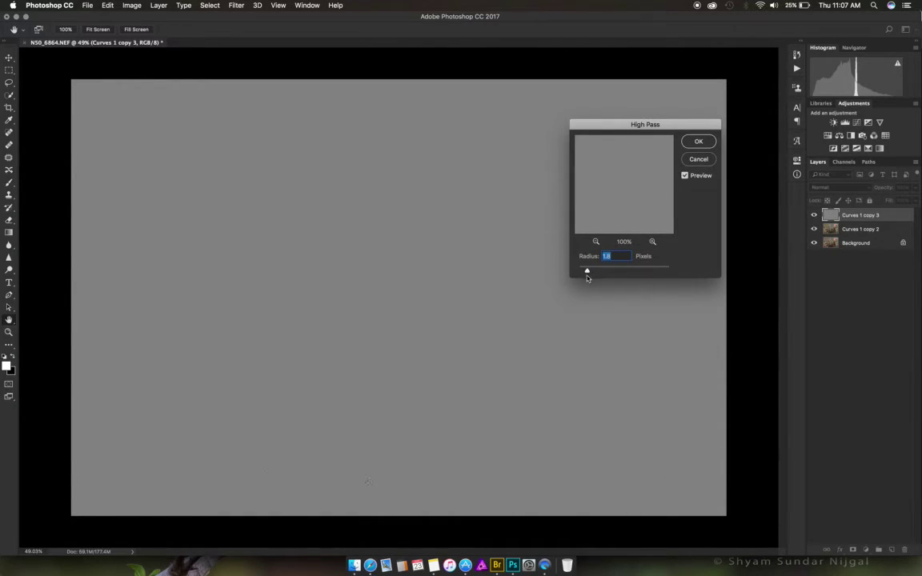
pyautogui.moveTo(587, 272); pyautogui.dragTo(584, 272)
pyautogui.press('Return')
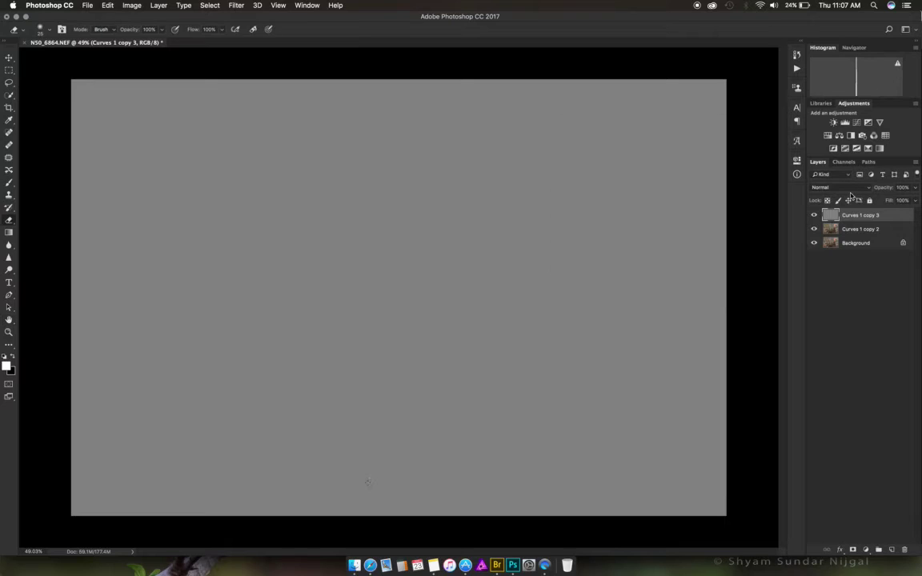
pyautogui.click(829, 187)
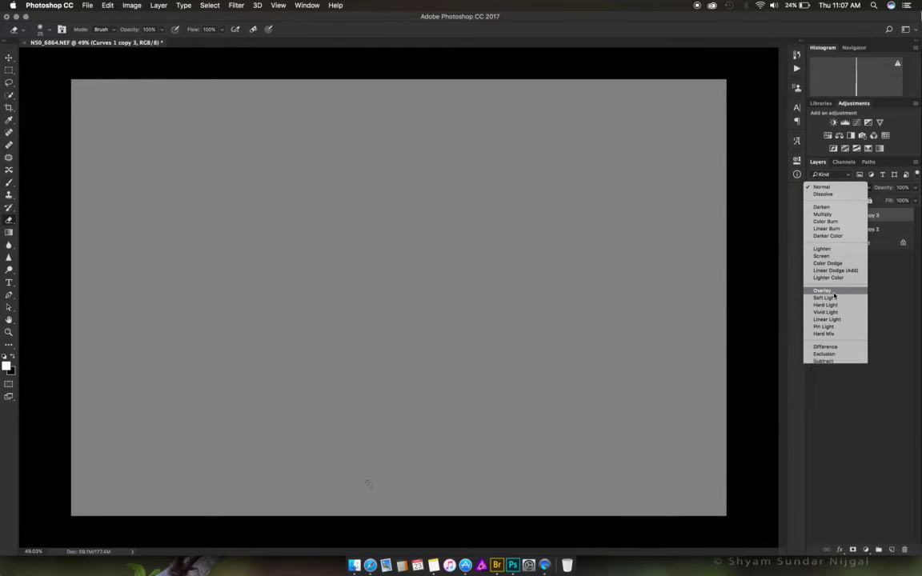
pyautogui.click(834, 291)
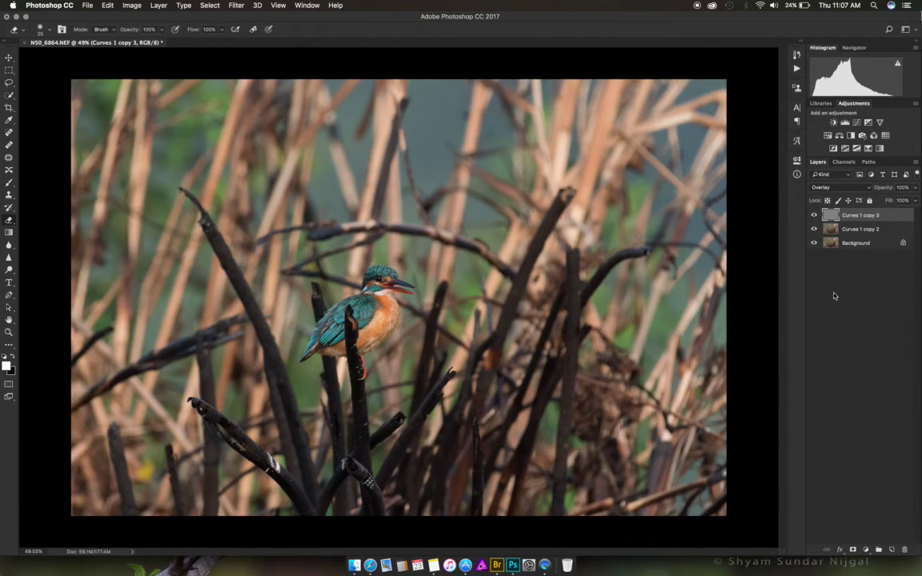
# - Flatten the High Pass layer and the layer beneath it into the Background
pyautogui.keyDown('shift'); pyautogui.click(865, 230); pyautogui.keyUp('shift')
pyautogui.rightClick(865, 230)
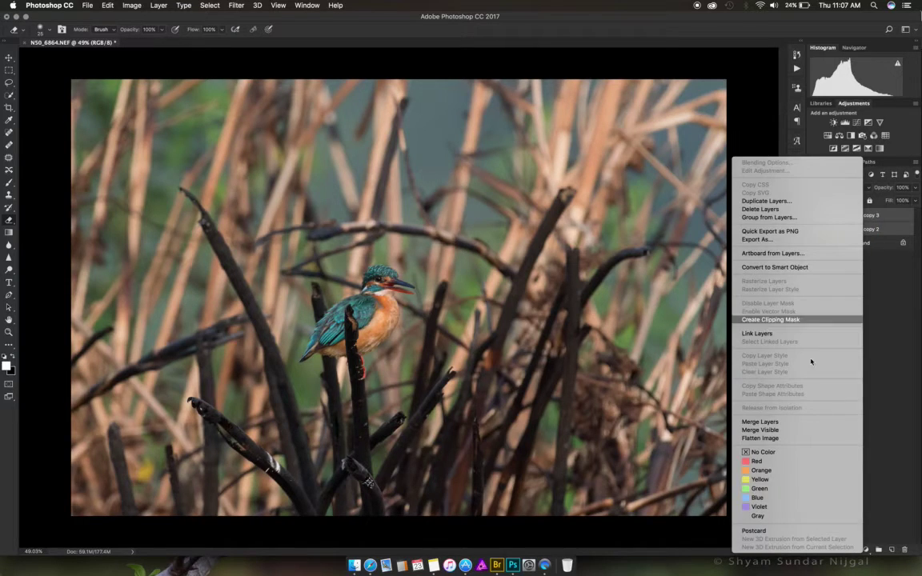
pyautogui.press('Escape')
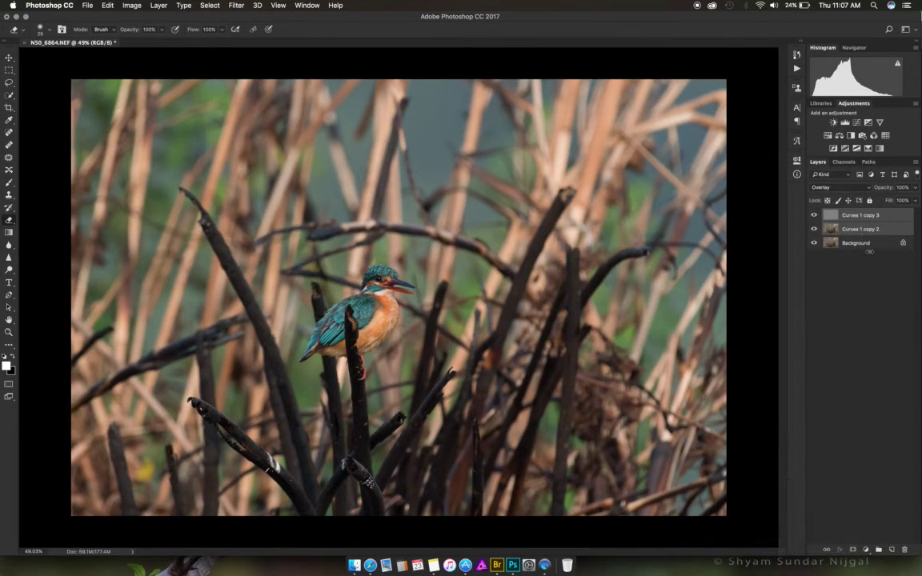
pyautogui.press('Delete')
# - Save the photo in the HQ folder as SBKF_N50_6864.jpg, a progressive JPEG at quality 12 with 3 scans
pyautogui.press('super+shift+s')
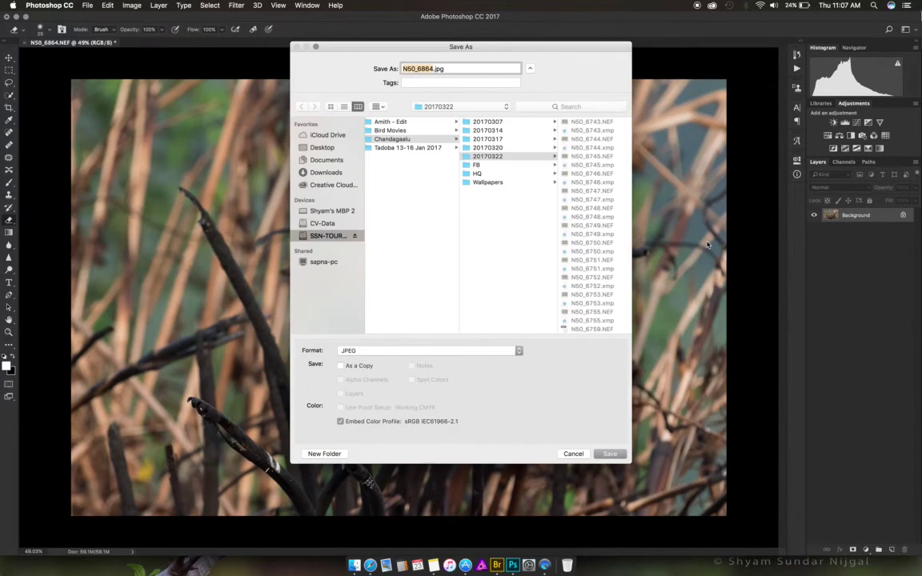
pyautogui.click(479, 174)
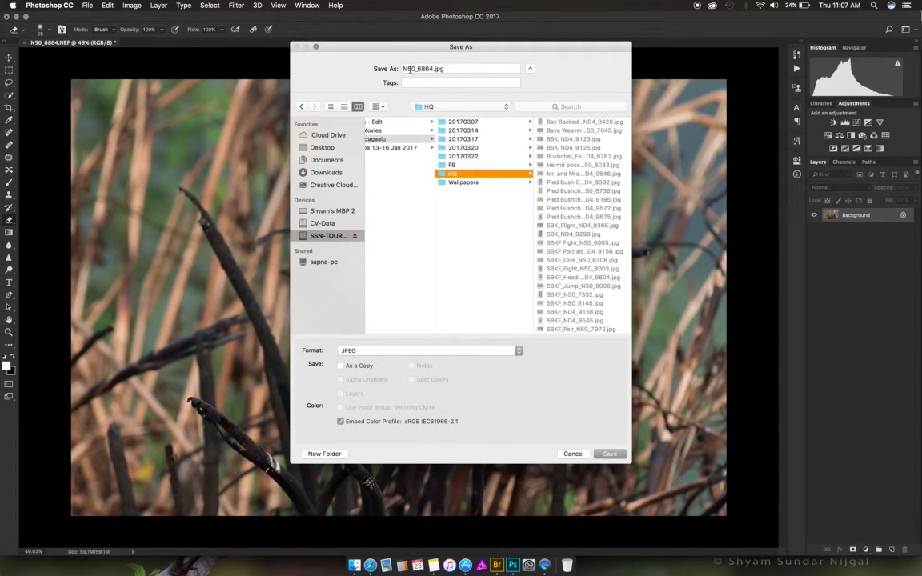
pyautogui.click(404, 68)
pyautogui.write('SKF')
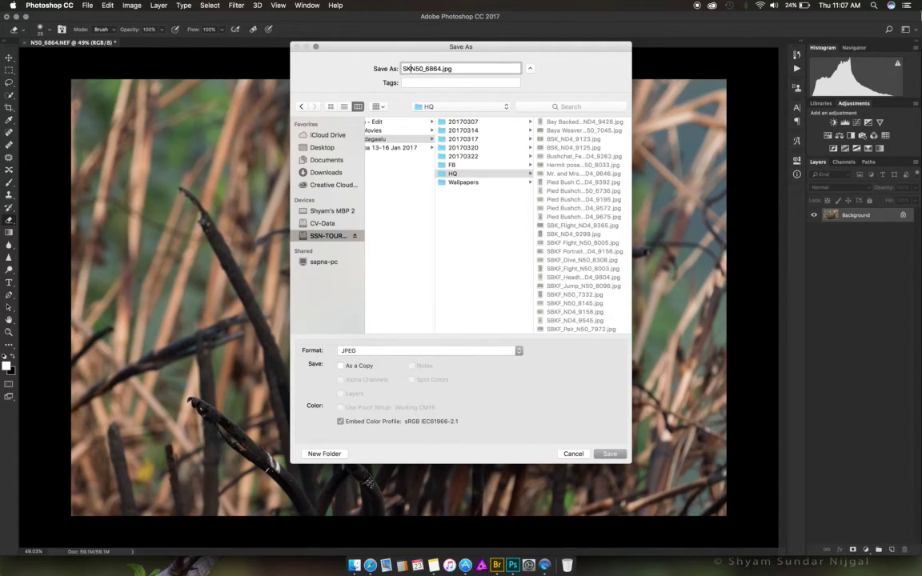
pyautogui.press('Left')
pyautogui.press('Left')
pyautogui.write('BKF_')
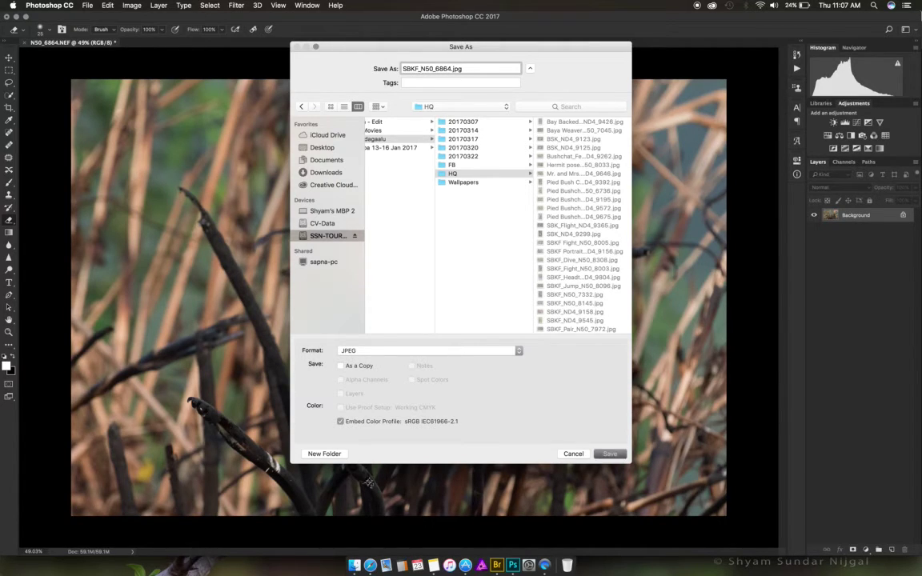
pyautogui.press('Return')
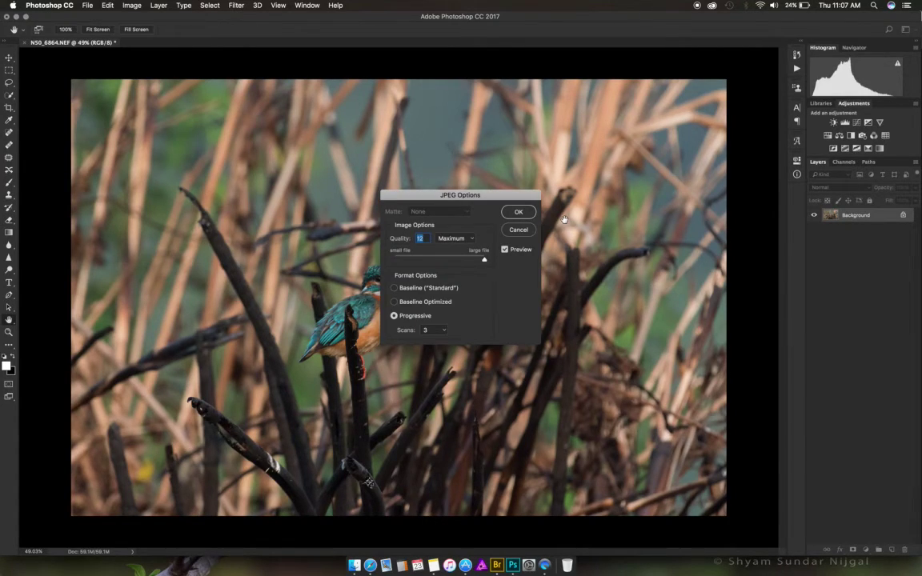
pyautogui.click(518, 212)
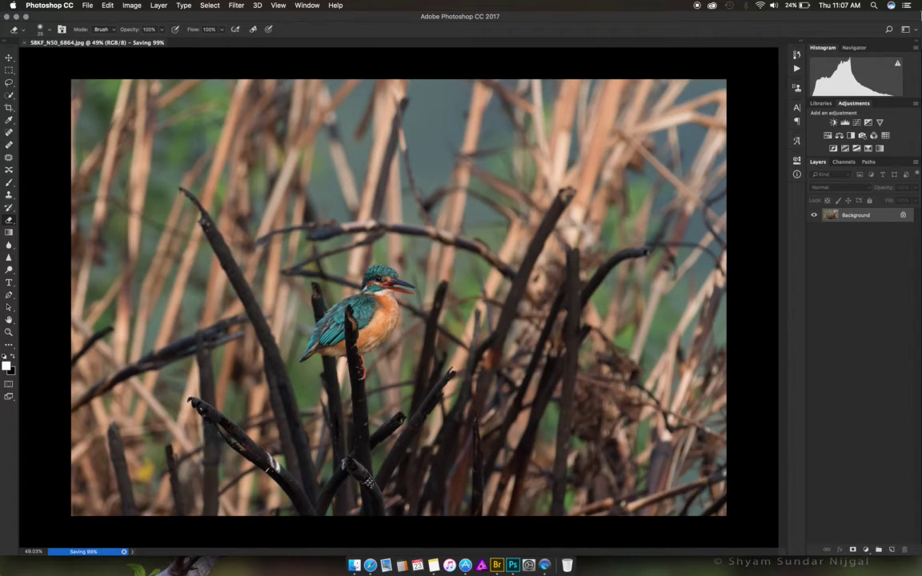
# - Add a white copyright line with the photographer's name in 67.67 pt Myriad Pro near the photo's lower-right corner
pyautogui.press('t')
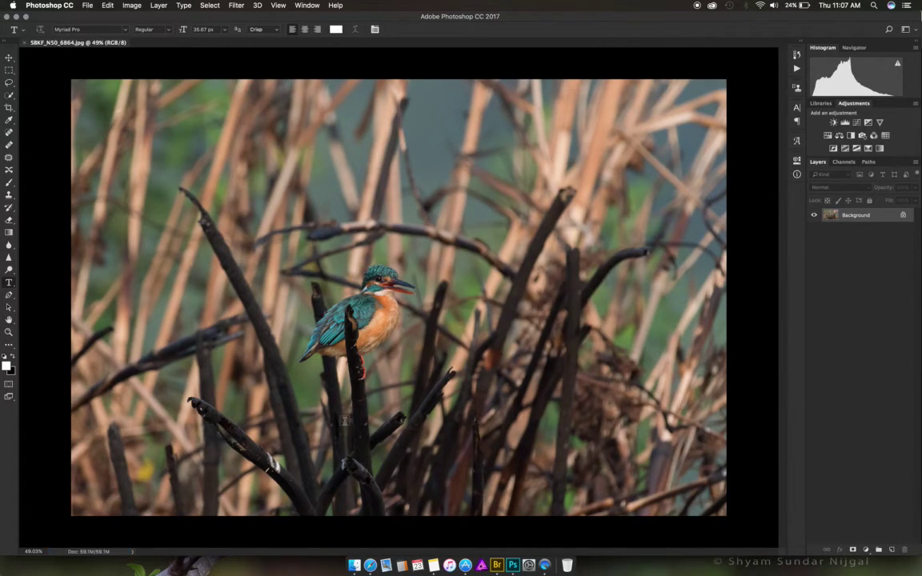
pyautogui.click(548, 487)
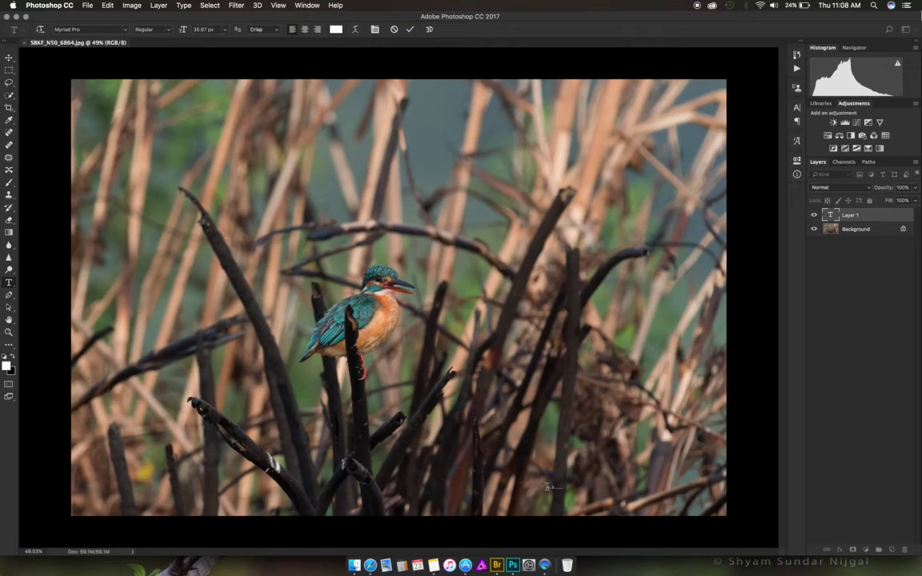
pyautogui.write('Shyam Sundar Nijgal')
pyautogui.moveTo(181, 31); pyautogui.dragTo(199, 32)
pyautogui.moveTo(609, 513)
pyautogui.mouseDown()
pyautogui.moveTo(650, 513)
pyautogui.moveTo(618, 513)
pyautogui.moveTo(627, 517)
pyautogui.mouseUp()
# - Flatten the copyright text layer into the Background
pyautogui.click(871, 231)
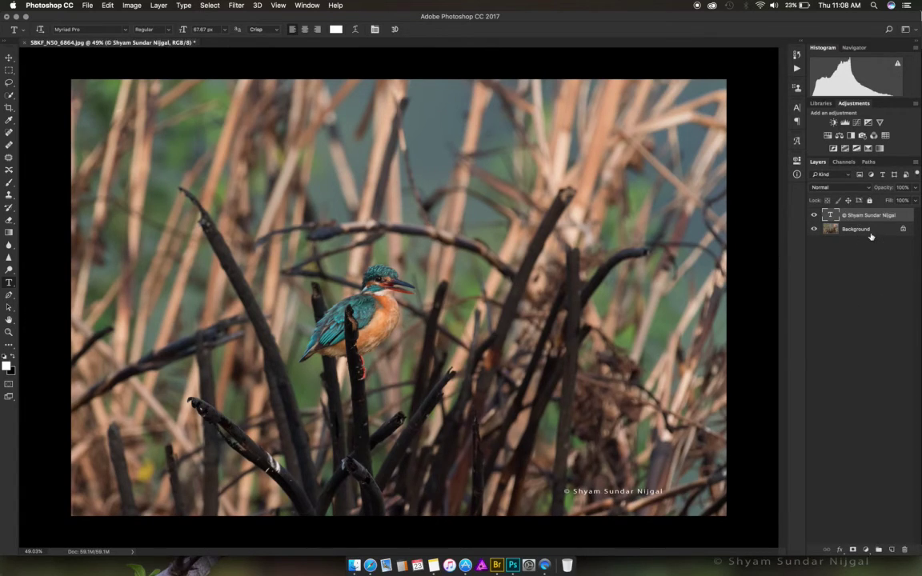
pyautogui.rightClick(871, 236)
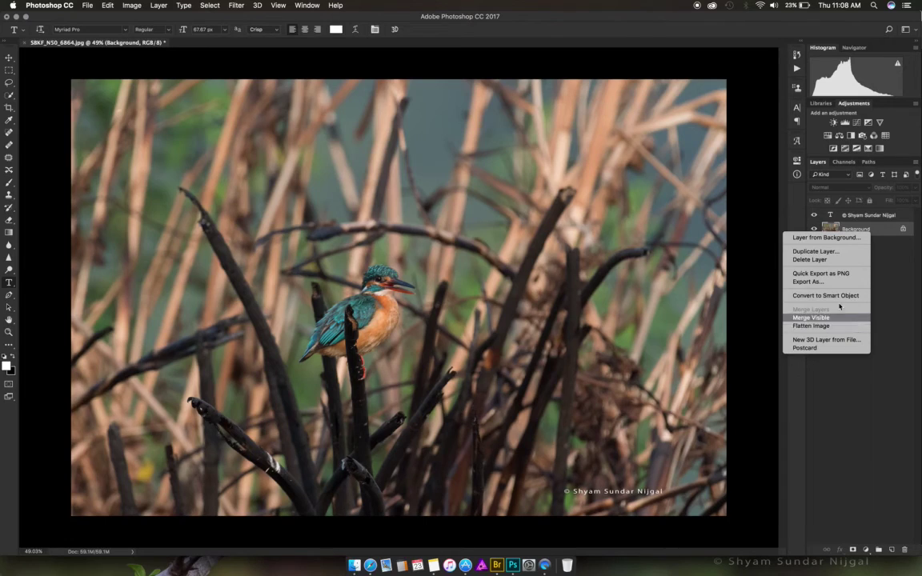
pyautogui.click(826, 326)
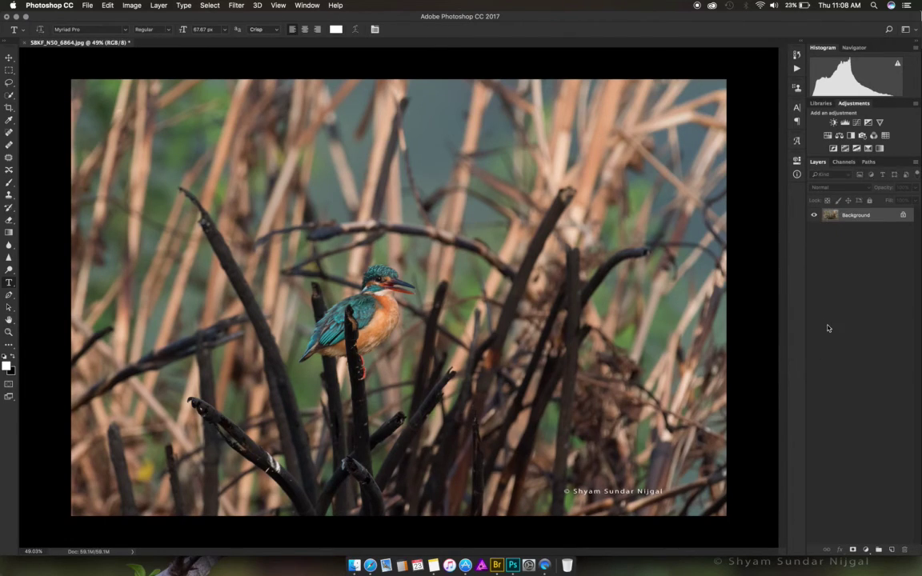
# - Resize the image to 1200 pixels wide with proportions linked and inspect it at 100% zoom
pyautogui.press('super+alt+i')
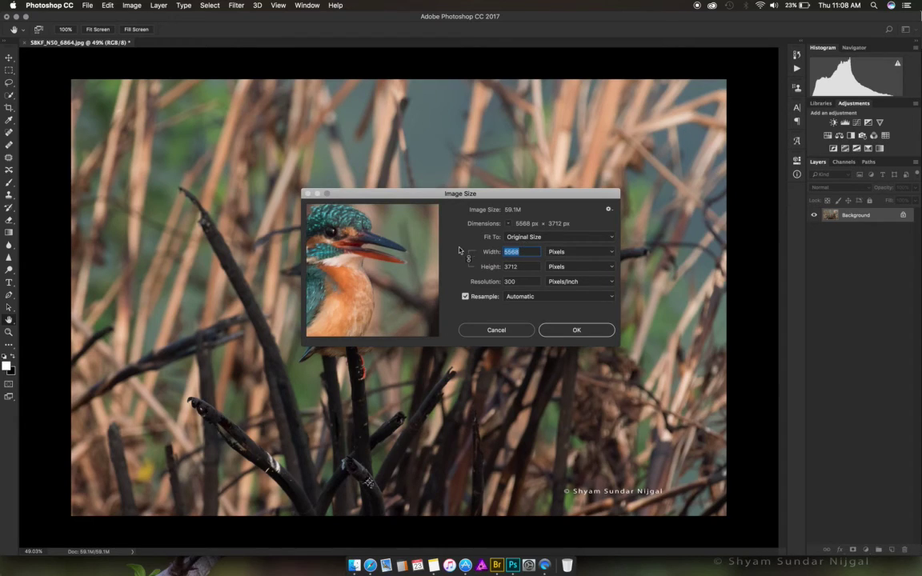
pyautogui.write('1200')
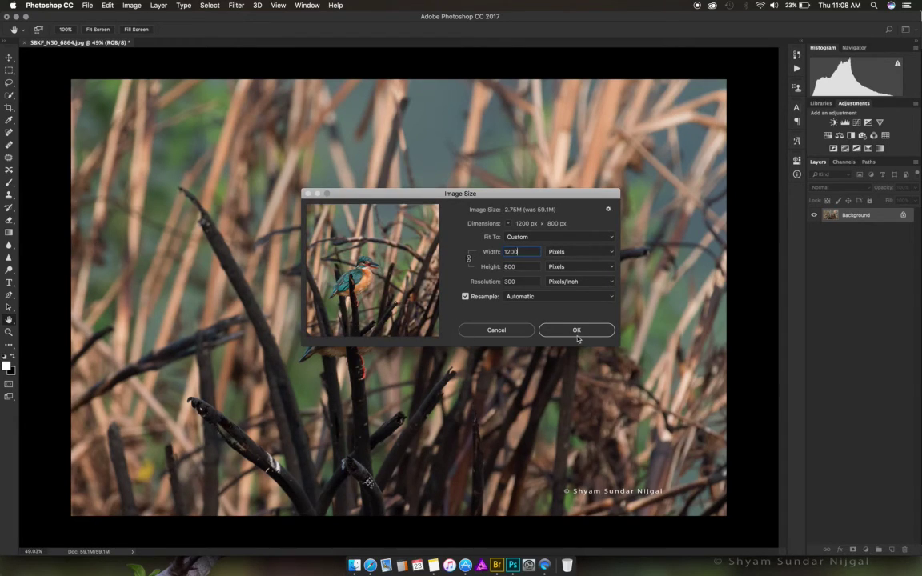
pyautogui.click(578, 330)
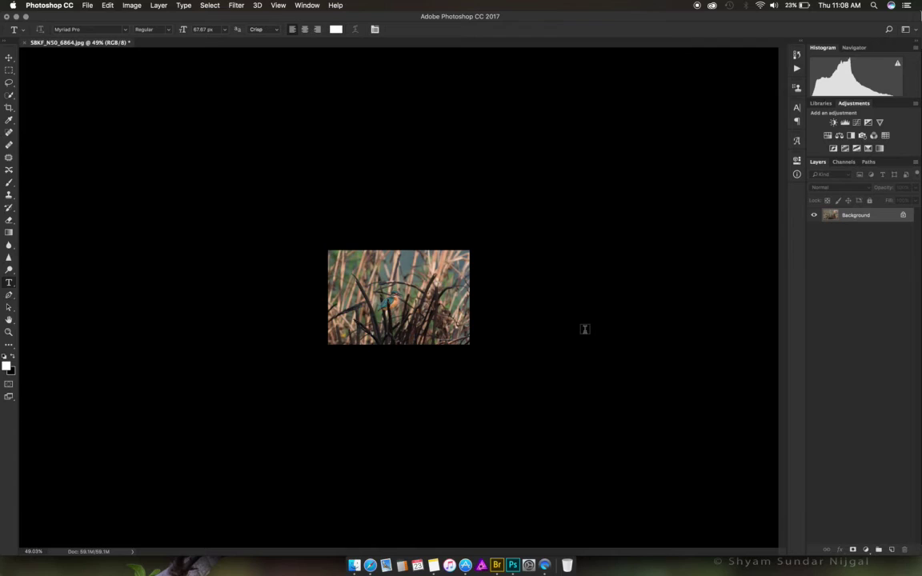
pyautogui.press('super+1')
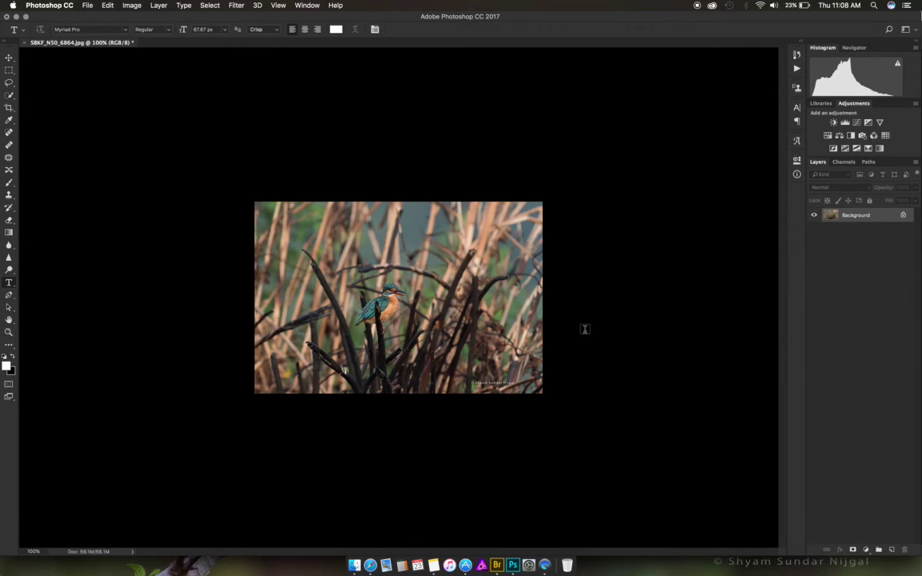
pyautogui.click(311, 6)
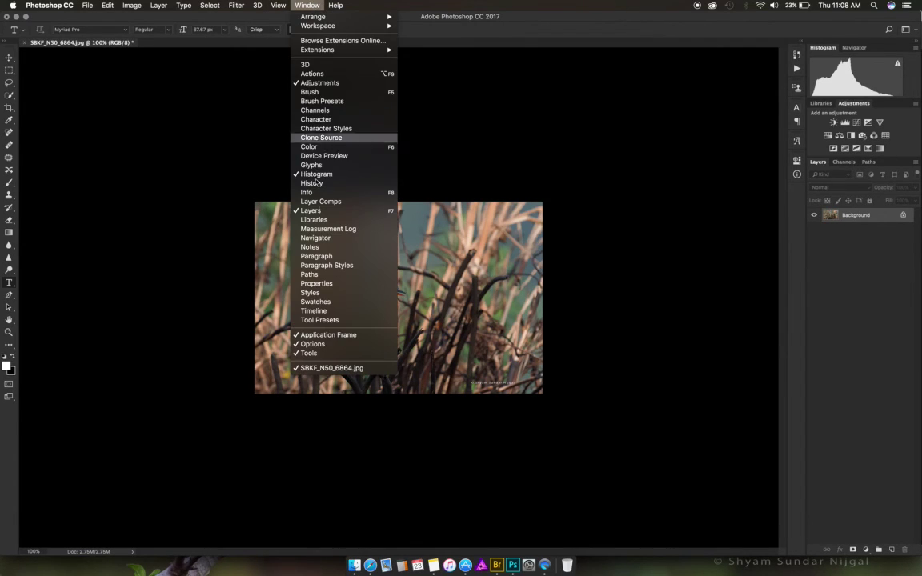
pyautogui.moveTo(281, 6)
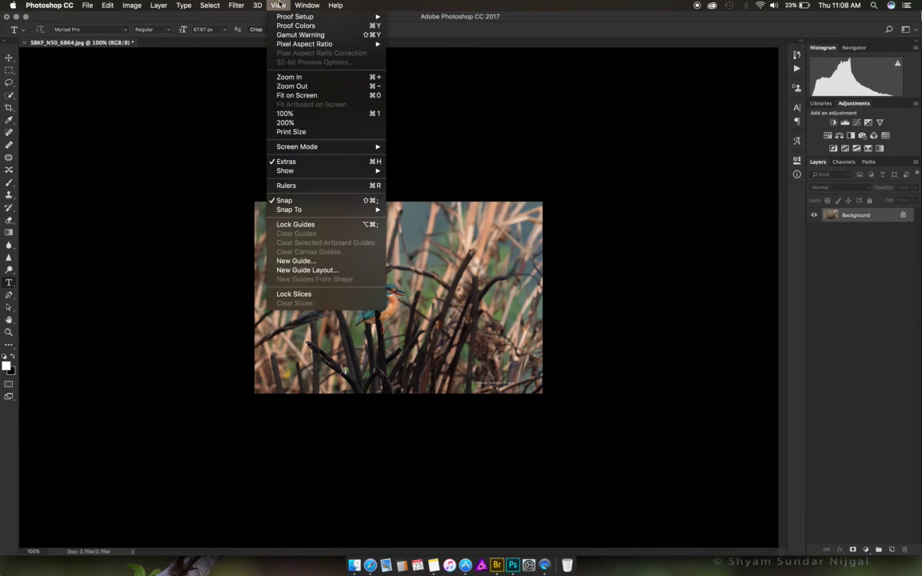
pyautogui.click(292, 130)
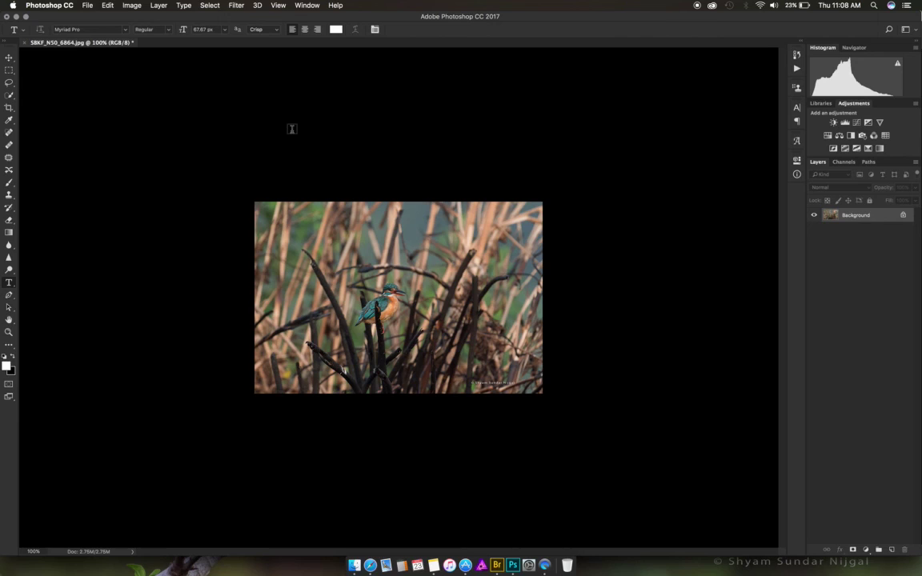
pyautogui.click(277, 6)
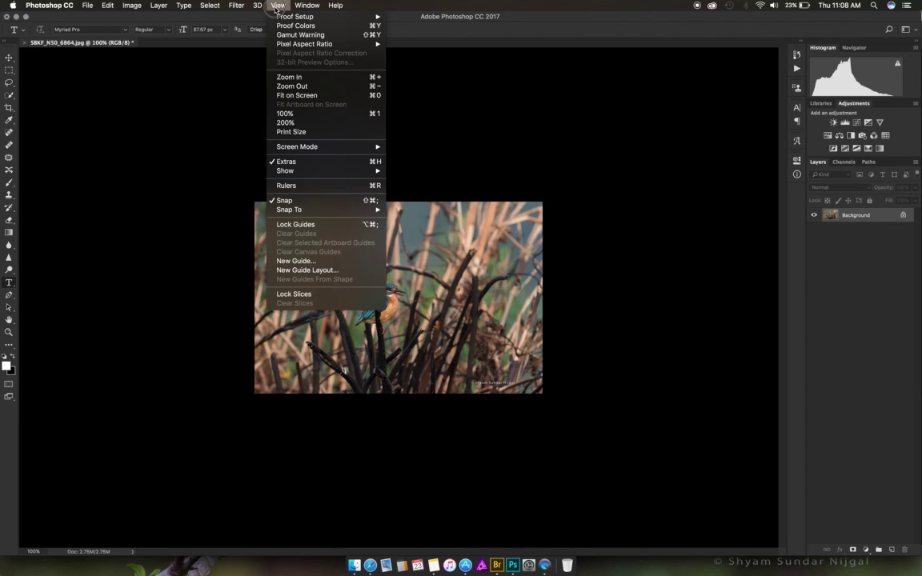
pyautogui.click(295, 113)
# - Save the resized photo as a JPEG in the FB folder under the name SBKF_N50_6864.jpg
pyautogui.press('super+shift+s')
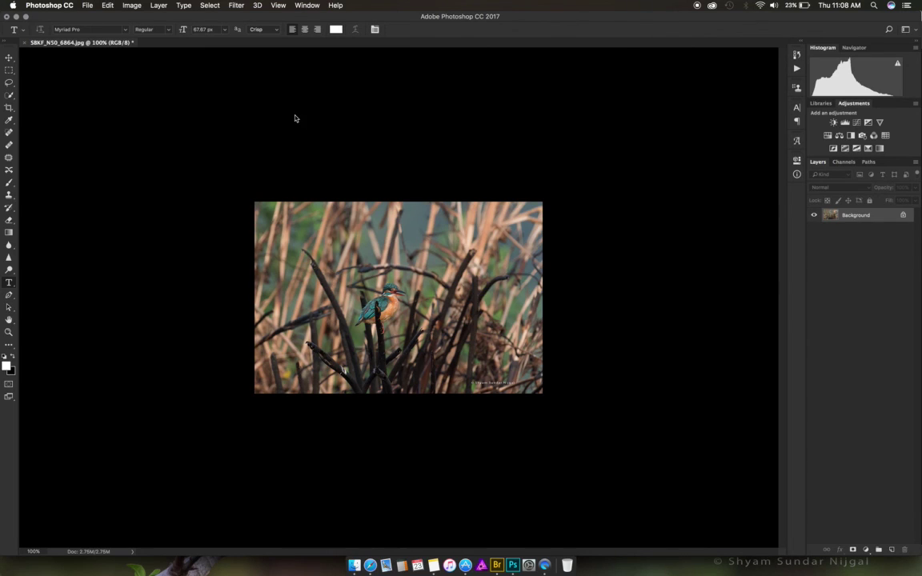
pyautogui.click(501, 106)
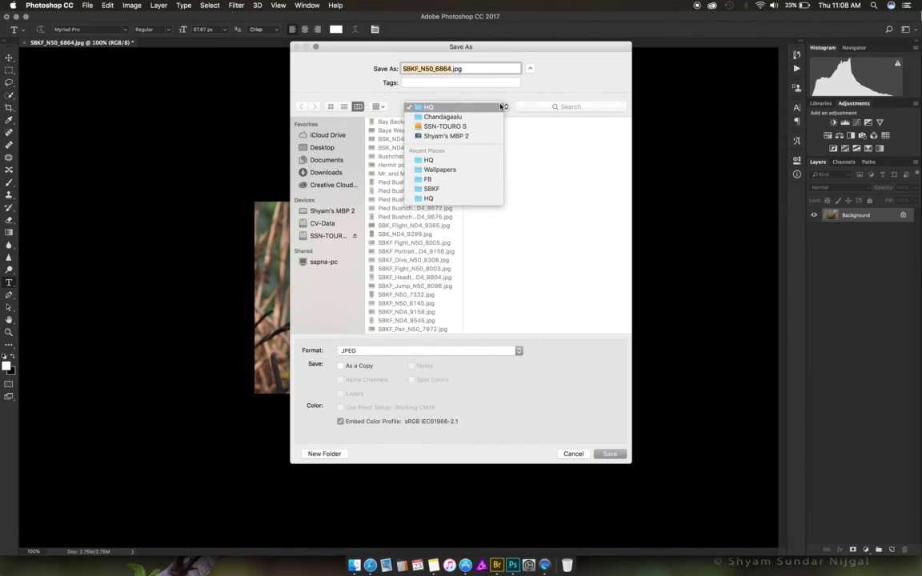
pyautogui.click(440, 181)
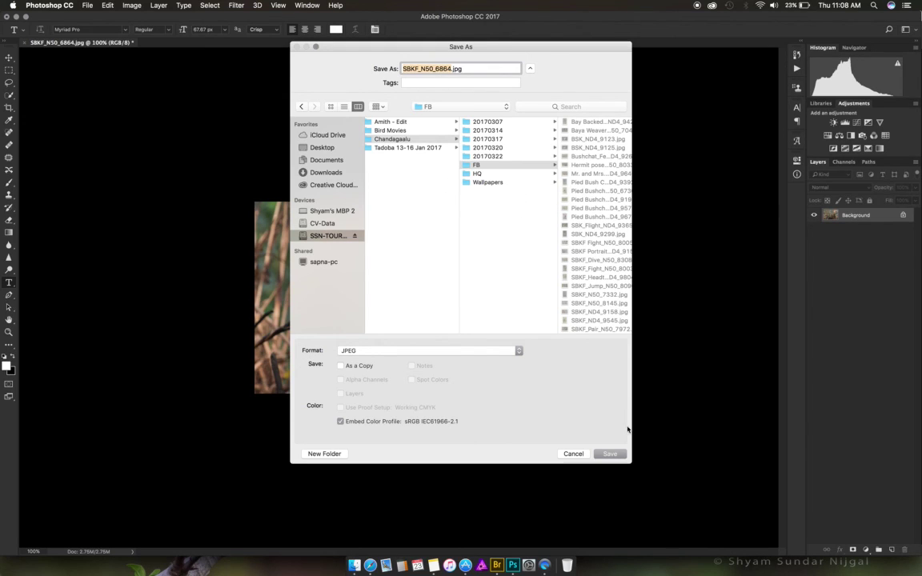
pyautogui.click(610, 454)
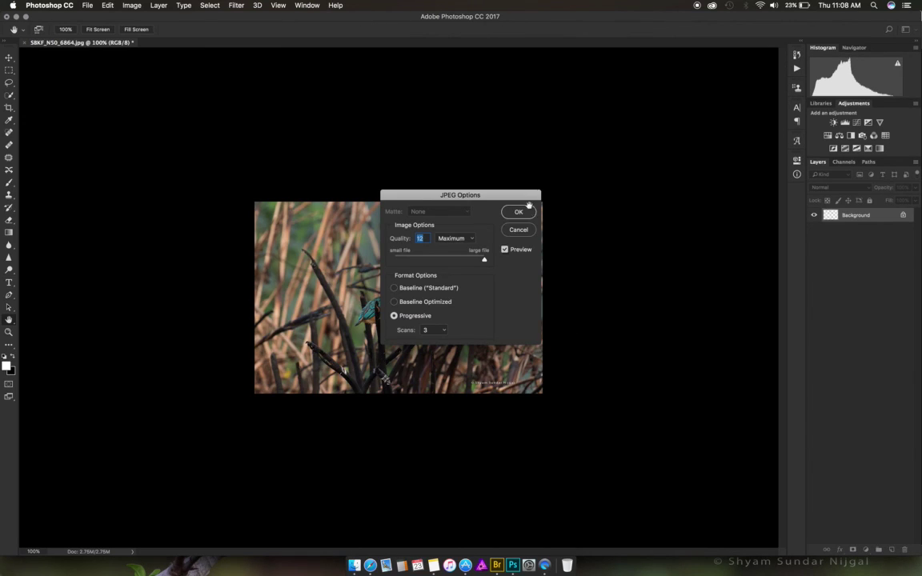